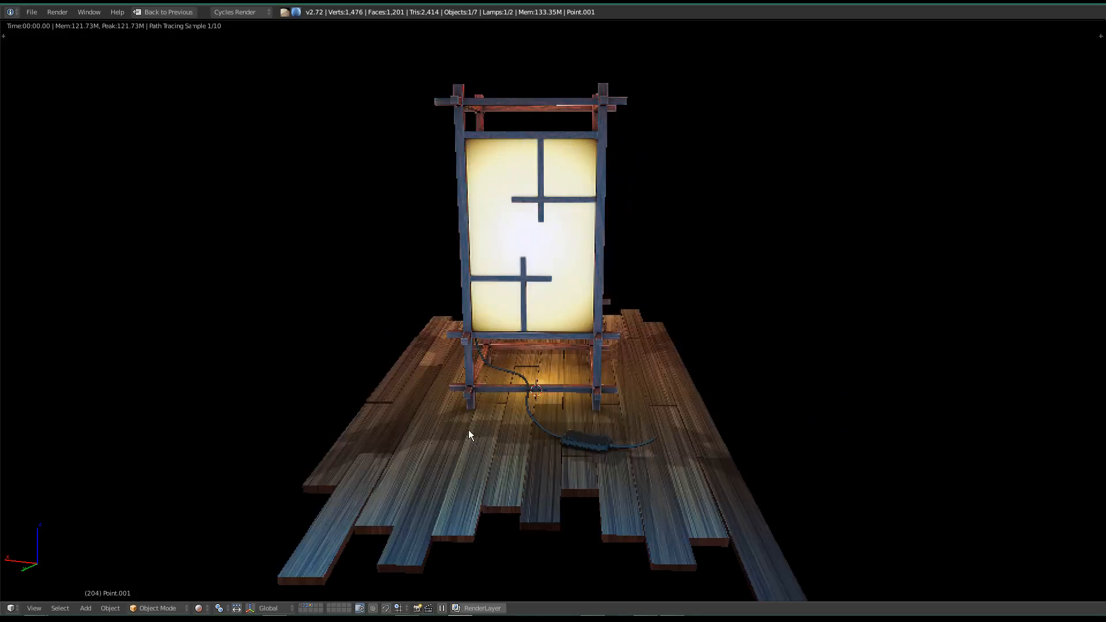
Step: Review the rendered lantern, switch to solid shading, and show only the layer holding the lantern and floorboards
{"action": "middle_click_drag", "start_coordinate": [554, 375], "coordinate": [556, 395]}
{"action": "middle_click_drag", "start_coordinate": [541, 297], "coordinate": [550, 324]}
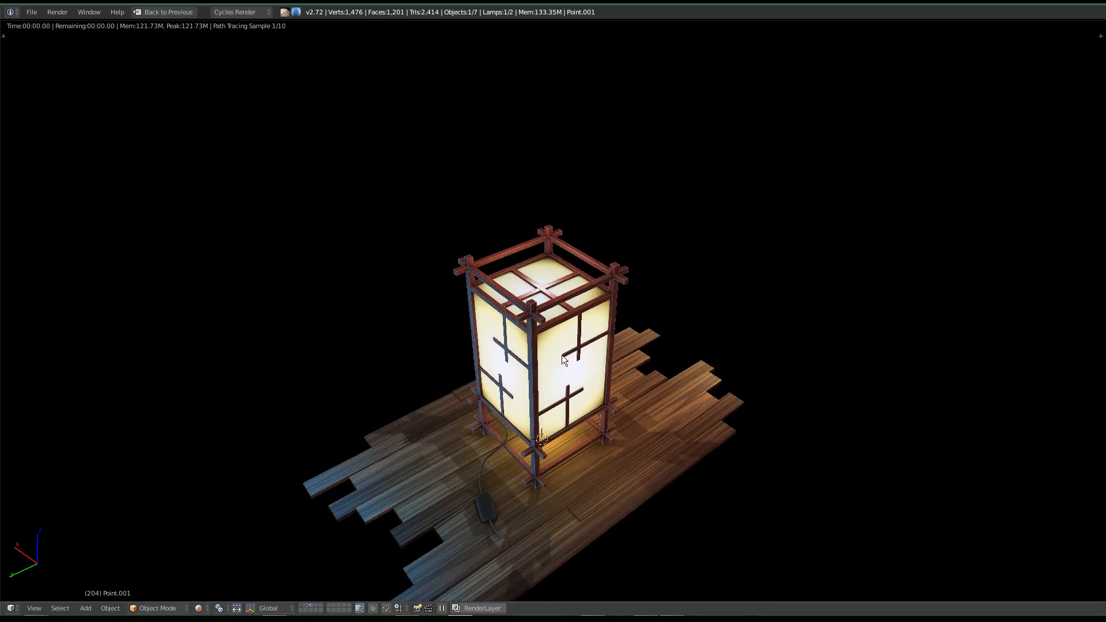
{"action": "key", "text": "shift+z"}
{"action": "mouse_move", "coordinate": [598, 385]}
{"action": "middle_mouse_down"}
{"action": "mouse_move", "coordinate": [554, 384]}
{"action": "mouse_move", "coordinate": [494, 337]}
{"action": "mouse_move", "coordinate": [504, 356]}
{"action": "mouse_move", "coordinate": [557, 355]}
{"action": "mouse_move", "coordinate": [516, 350]}
{"action": "mouse_move", "coordinate": [601, 300]}
{"action": "middle_mouse_up"}
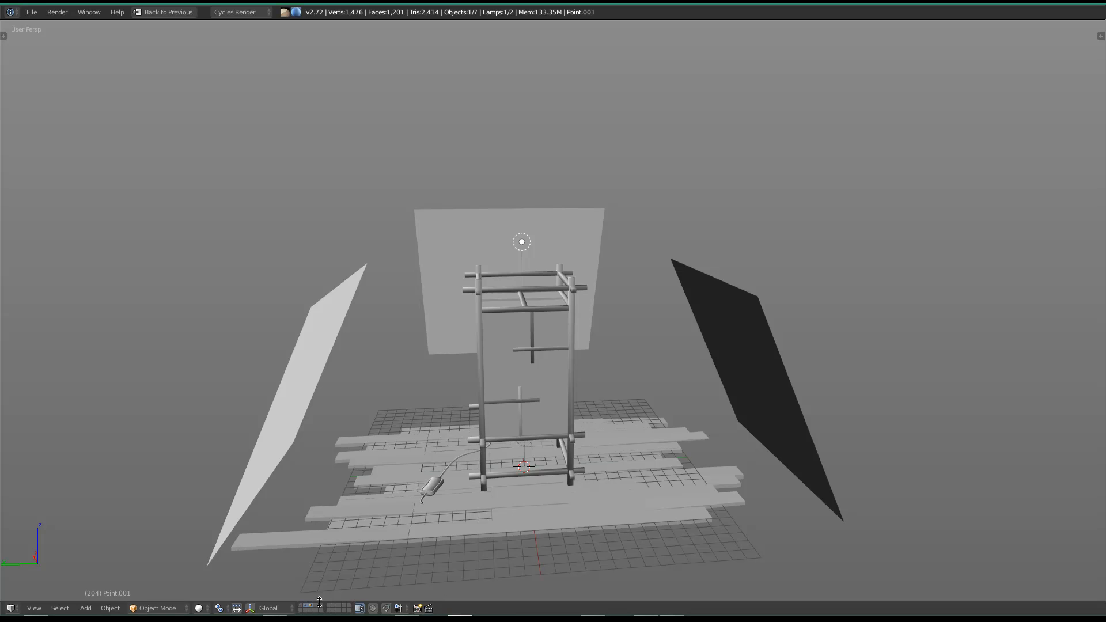
{"action": "left_click", "coordinate": [306, 608]}
{"action": "middle_click_drag", "start_coordinate": [389, 530], "coordinate": [524, 345]}
{"action": "key", "text": "shift+z"}
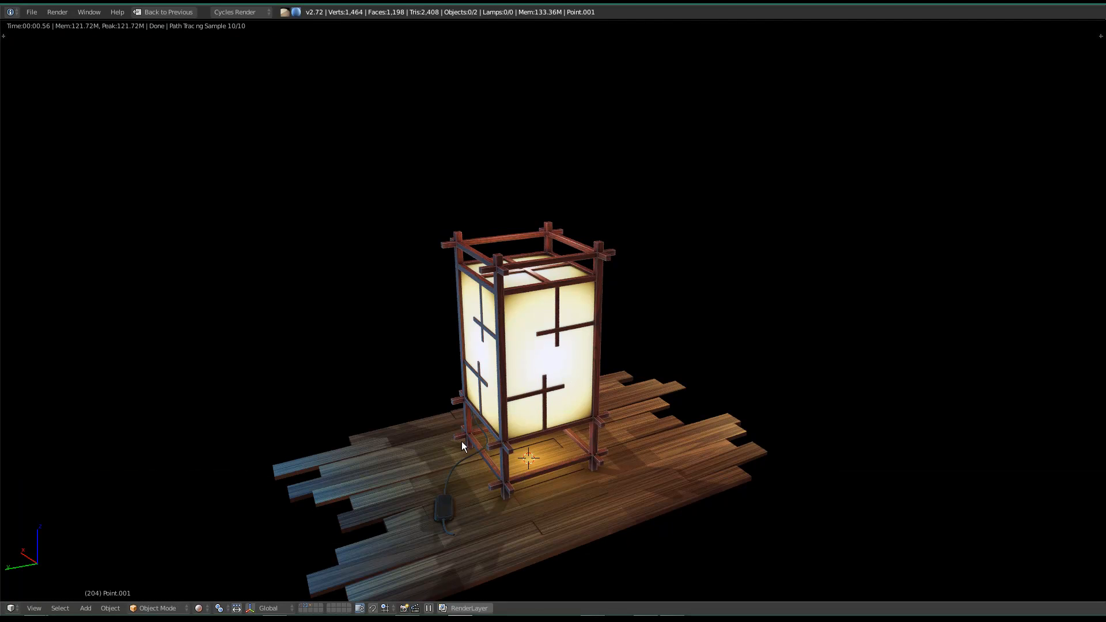
{"action": "middle_click_drag", "start_coordinate": [556, 395], "coordinate": [547, 348]}
{"action": "key", "text": "shift+z"}
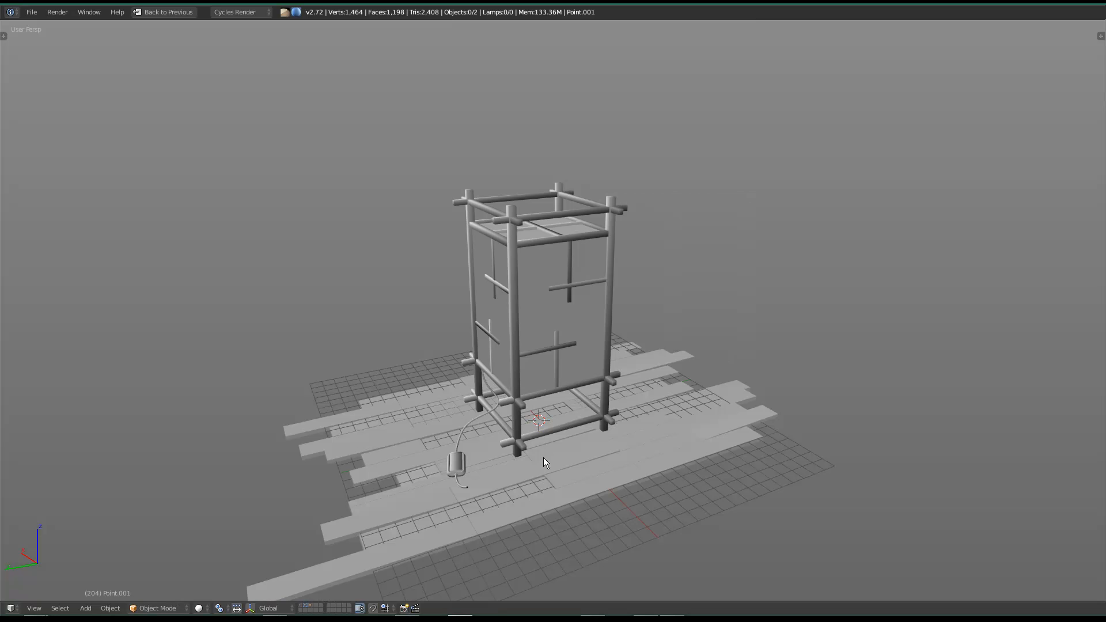
{"action": "middle_click_drag", "start_coordinate": [537, 418], "coordinate": [548, 411]}
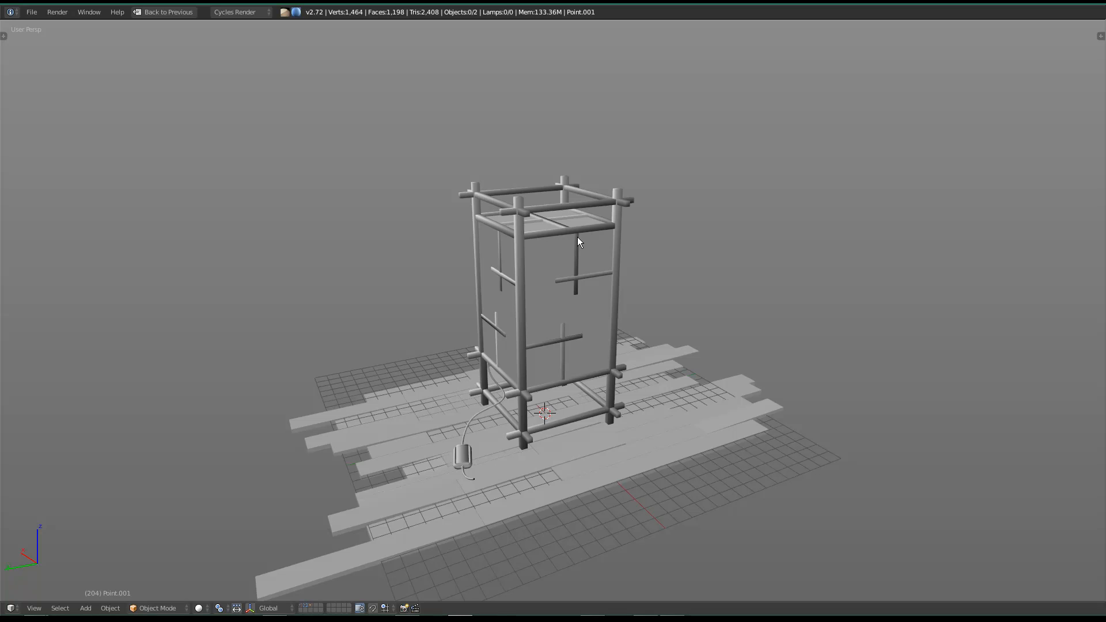
Step: Add an ico sphere at the scene origin with 5 subdivisions
{"action": "key", "text": "shift+a"}
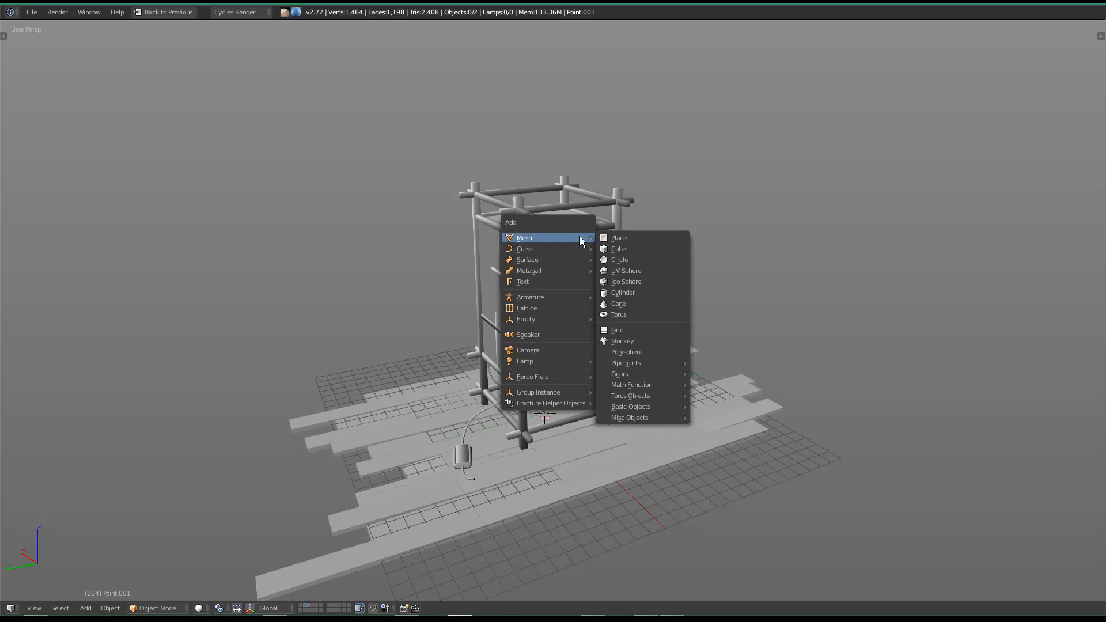
{"action": "left_click", "coordinate": [638, 280]}
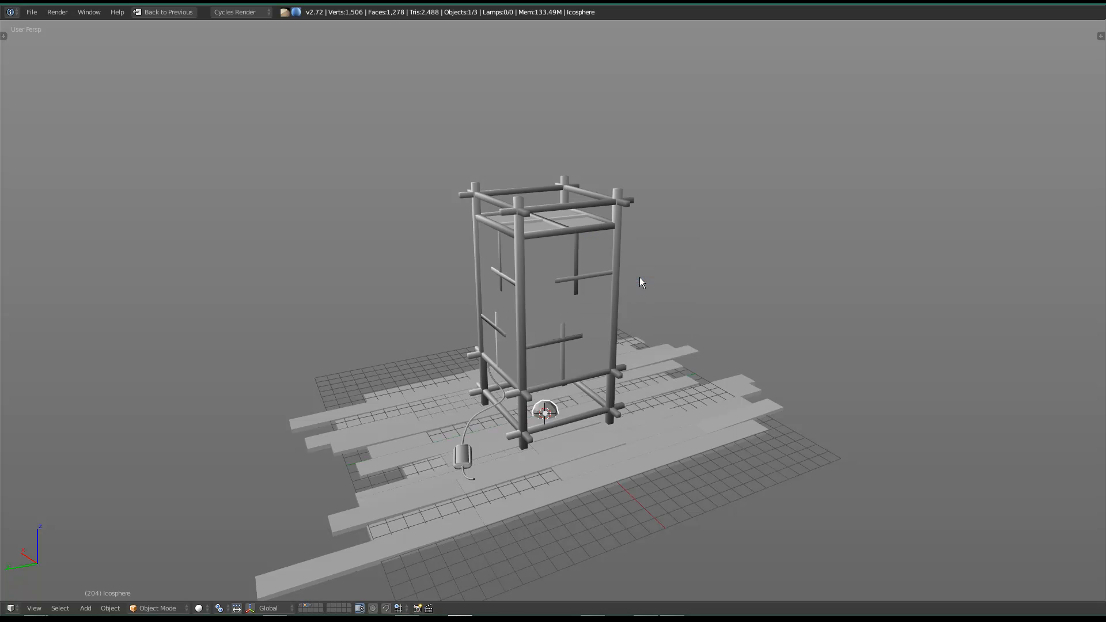
{"action": "key", "text": "F6"}
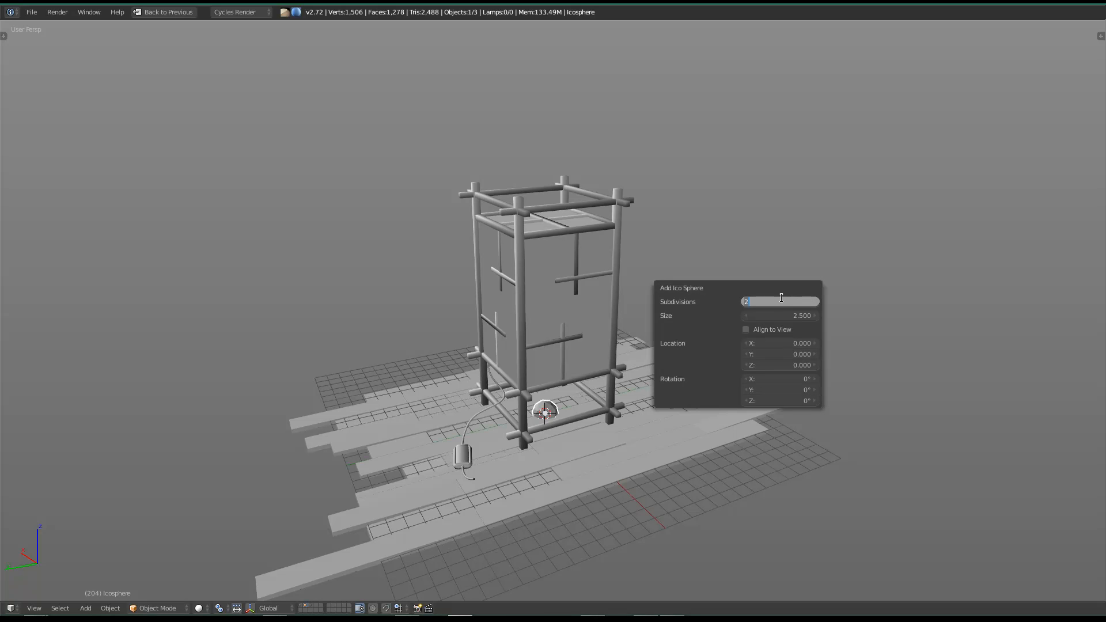
{"action": "key", "text": "Return"}
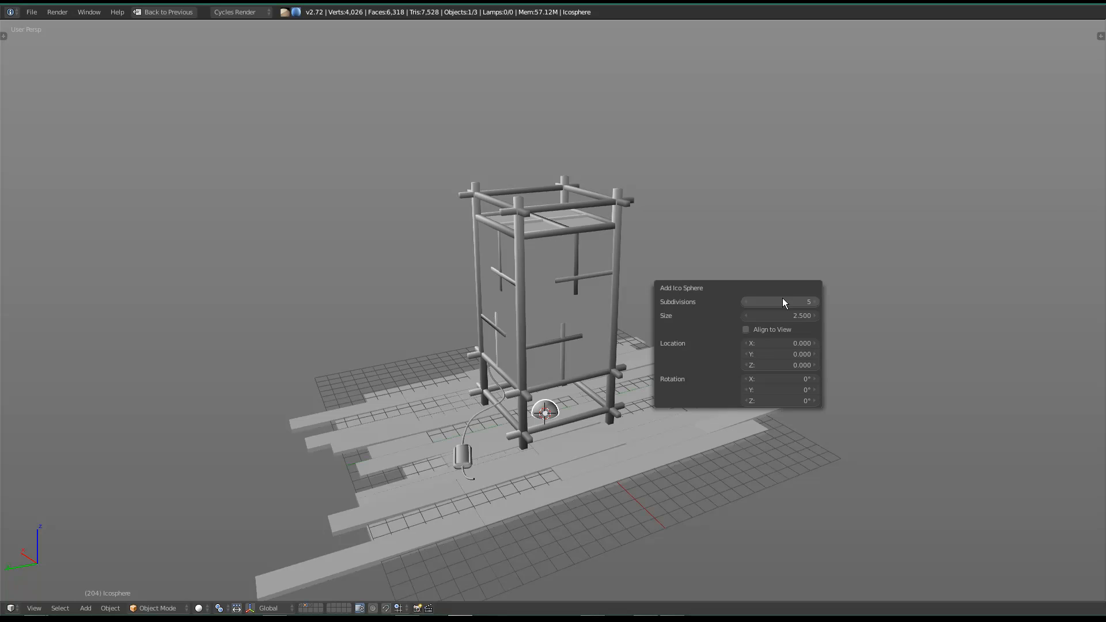
{"action": "middle_click_drag", "start_coordinate": [552, 420], "coordinate": [552, 414], "text": "shift"}
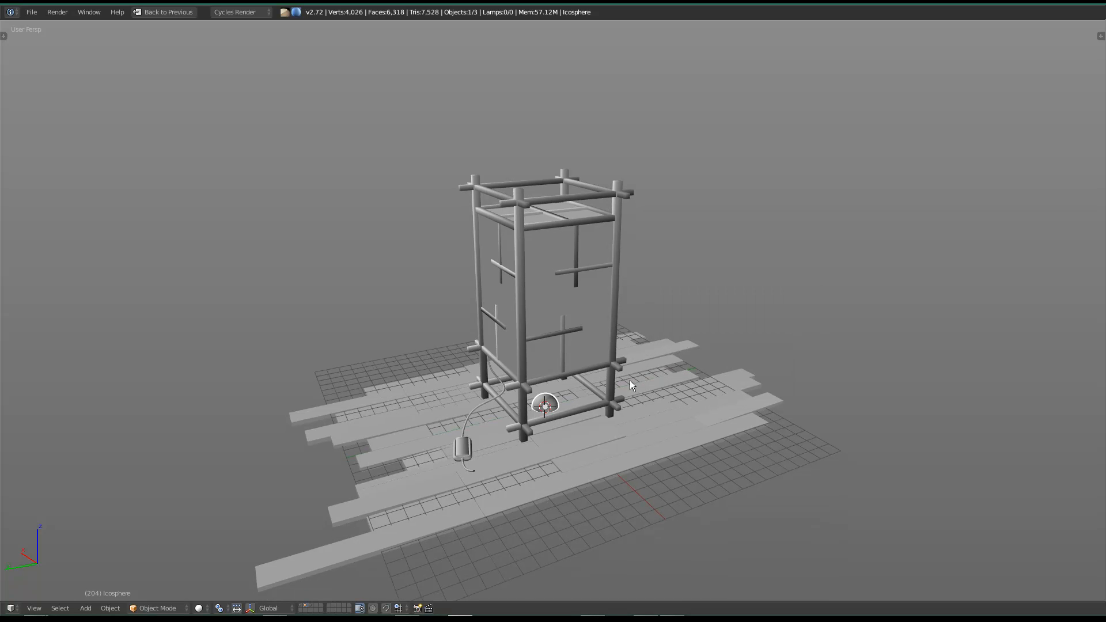
Step: Enlarge the icosphere well beyond the lantern's width and raise it along the Z axis around the lantern's upper part
{"action": "key", "text": "s"}
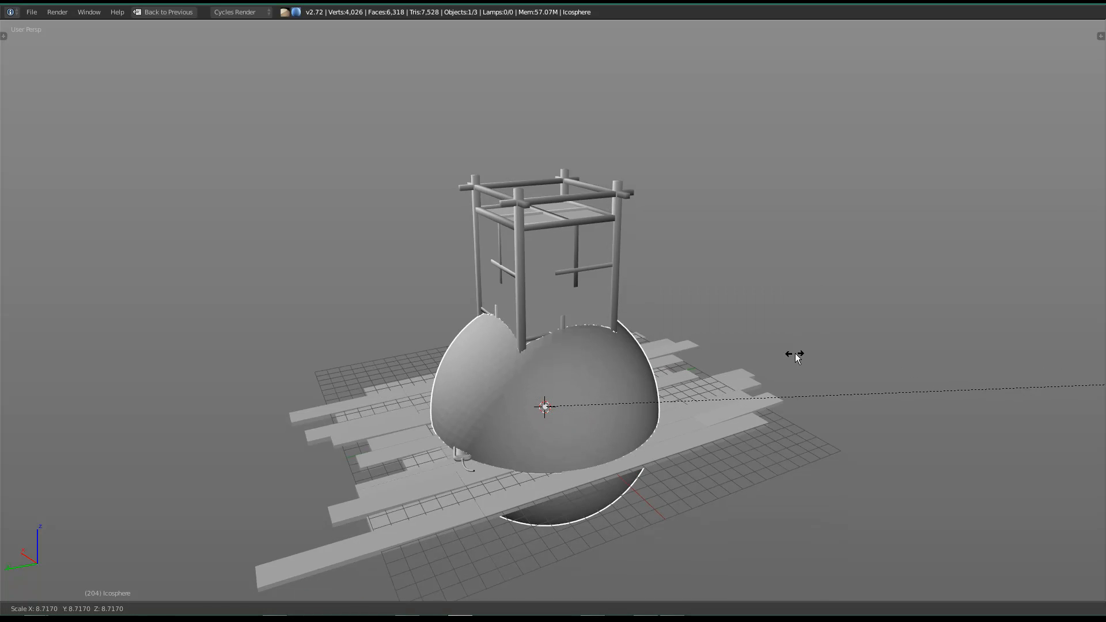
{"action": "left_click", "coordinate": [719, 368]}
{"action": "middle_click_drag", "start_coordinate": [719, 367], "coordinate": [662, 341]}
{"action": "key", "text": "g"}
{"action": "key", "text": "z"}
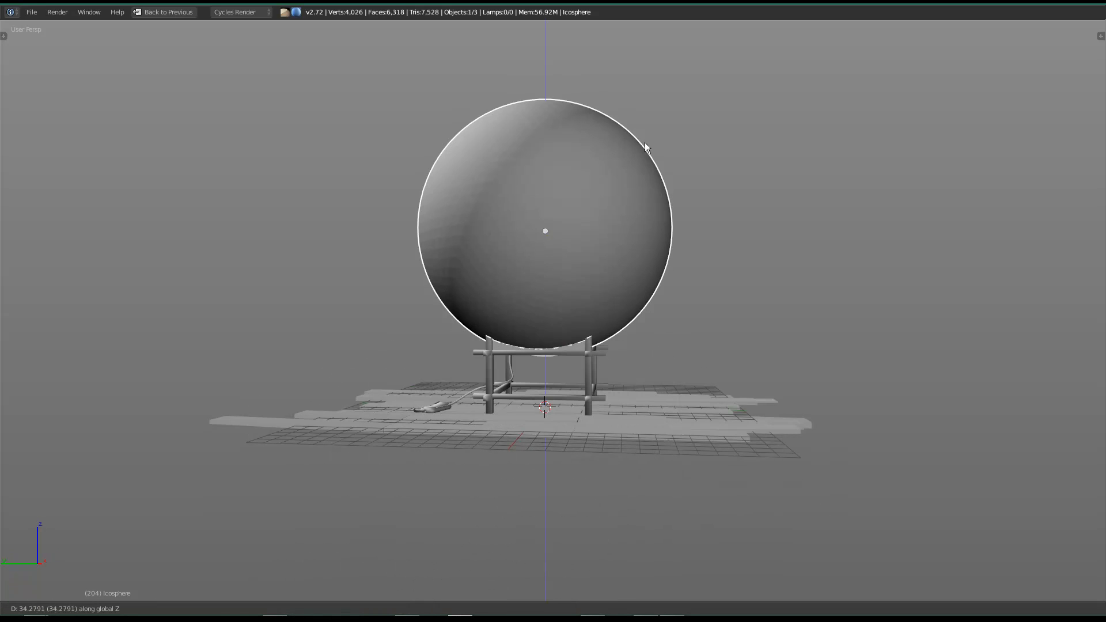
{"action": "left_click", "coordinate": [634, 135]}
Step: In a wireframe front view, refine the icosphere's scale to about 9.94 and lower it about 9.7 units along Z
{"action": "mouse_move", "coordinate": [635, 135]}
{"action": "middle_mouse_down"}
{"action": "mouse_move", "coordinate": [484, 228]}
{"action": "mouse_move", "coordinate": [476, 222]}
{"action": "middle_mouse_up"}
{"action": "key", "text": "KP_1"}
{"action": "key", "text": "z"}
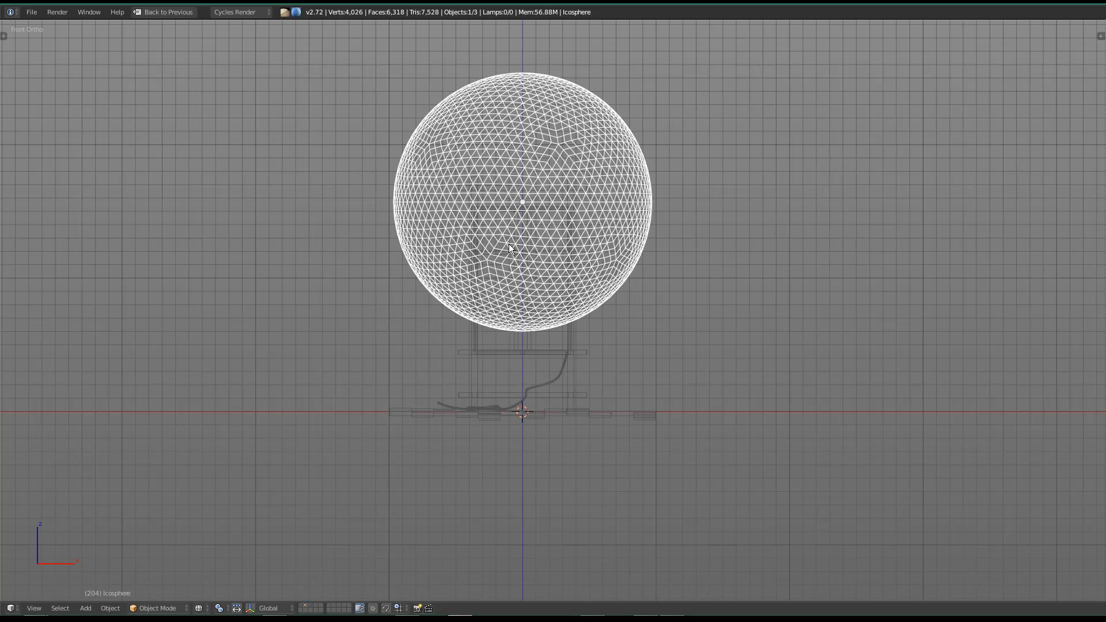
{"action": "key", "text": "s"}
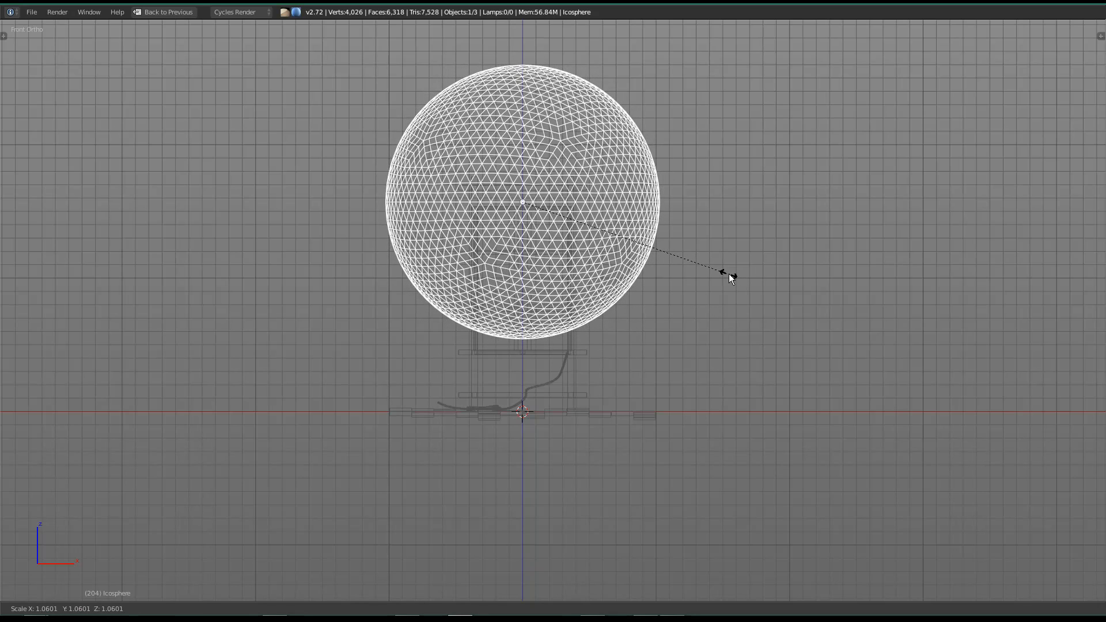
{"action": "left_click", "coordinate": [721, 273]}
{"action": "key", "text": "g"}
{"action": "key", "text": "z"}
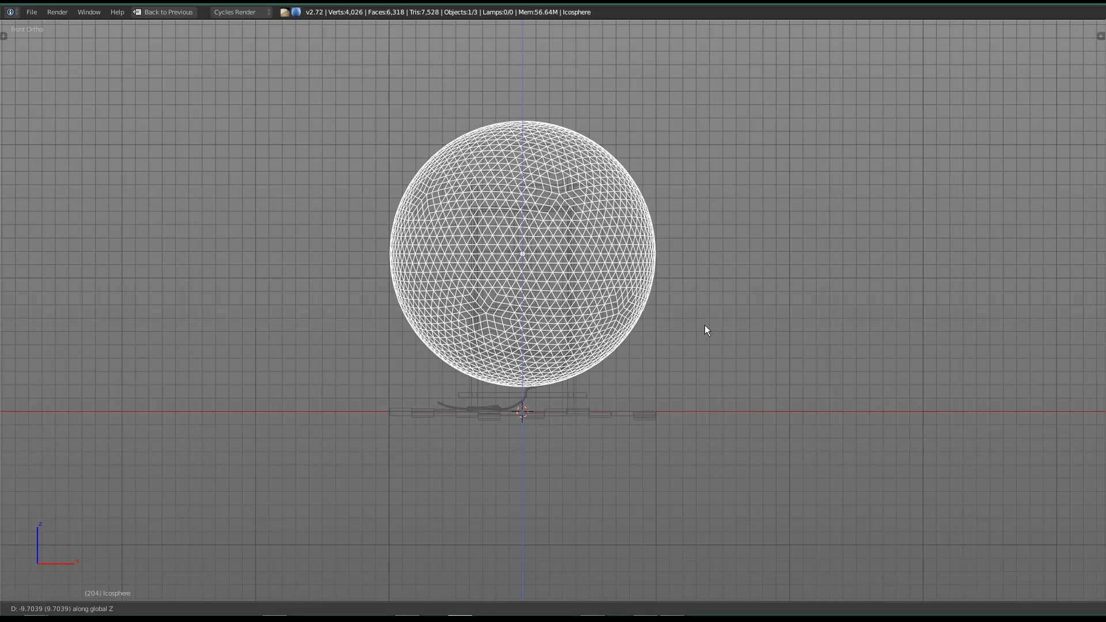
{"action": "left_click", "coordinate": [704, 327]}
Step: Return to solid shading and hide every object except the icosphere
{"action": "mouse_move", "coordinate": [703, 326]}
{"action": "middle_mouse_down"}
{"action": "mouse_move", "coordinate": [613, 286]}
{"action": "mouse_move", "coordinate": [601, 312]}
{"action": "mouse_move", "coordinate": [511, 297]}
{"action": "mouse_move", "coordinate": [579, 327]}
{"action": "mouse_move", "coordinate": [575, 351]}
{"action": "mouse_move", "coordinate": [617, 289]}
{"action": "middle_mouse_up"}
{"action": "key", "text": "z"}
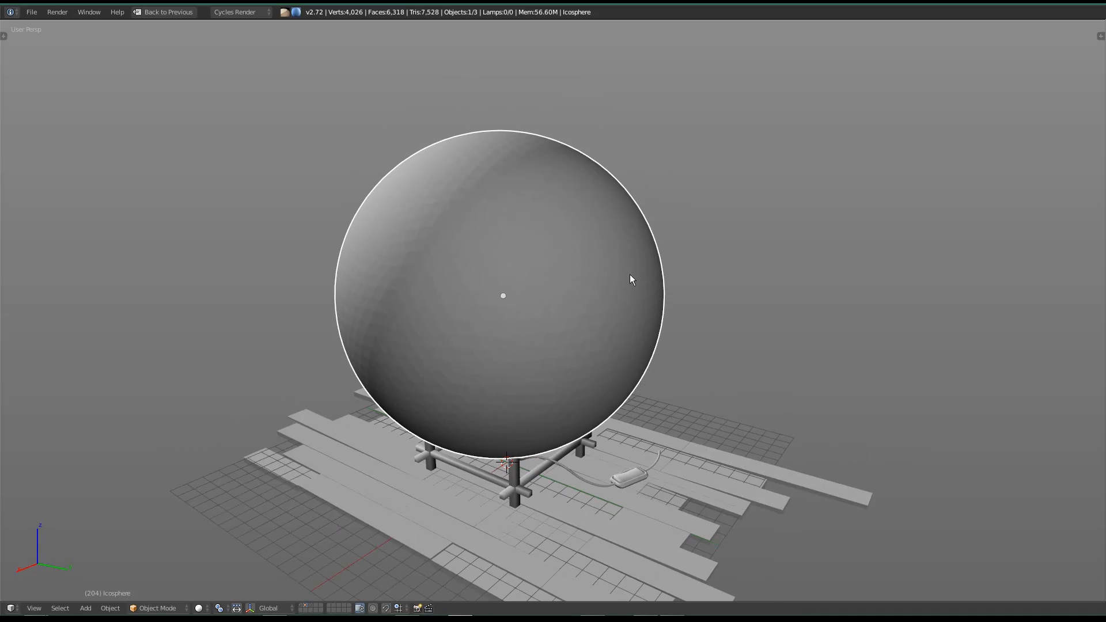
{"action": "key", "text": "shift+h"}
{"action": "middle_click_drag", "start_coordinate": [523, 354], "coordinate": [659, 407]}
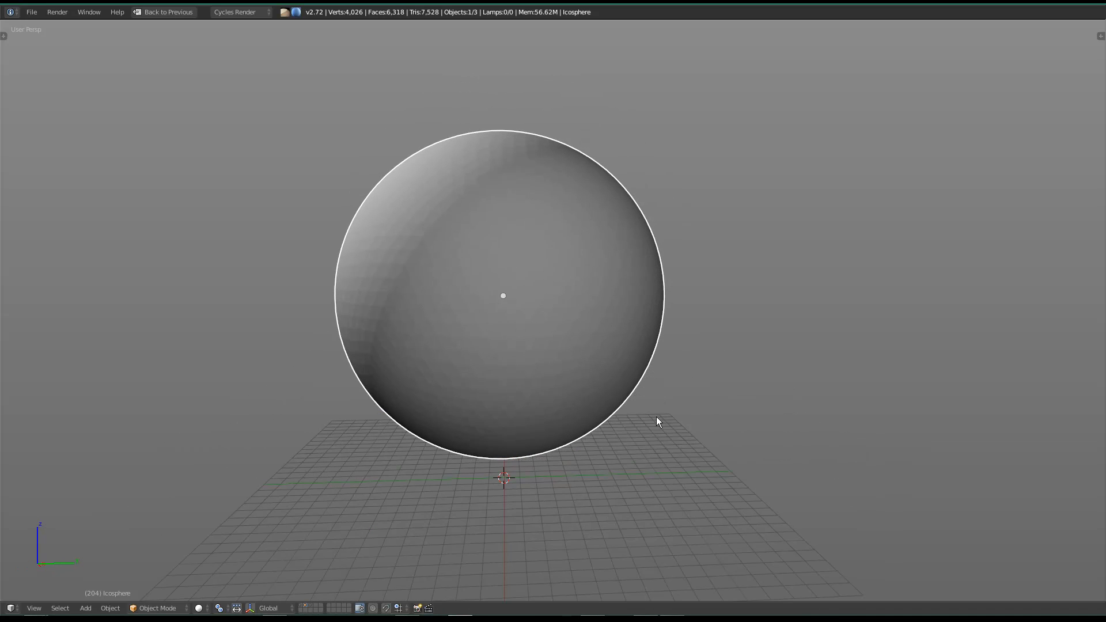
Step: Add a plane at the scene origin beneath the icosphere
{"action": "key", "text": "shift+a"}
{"action": "mouse_move", "coordinate": [679, 425]}
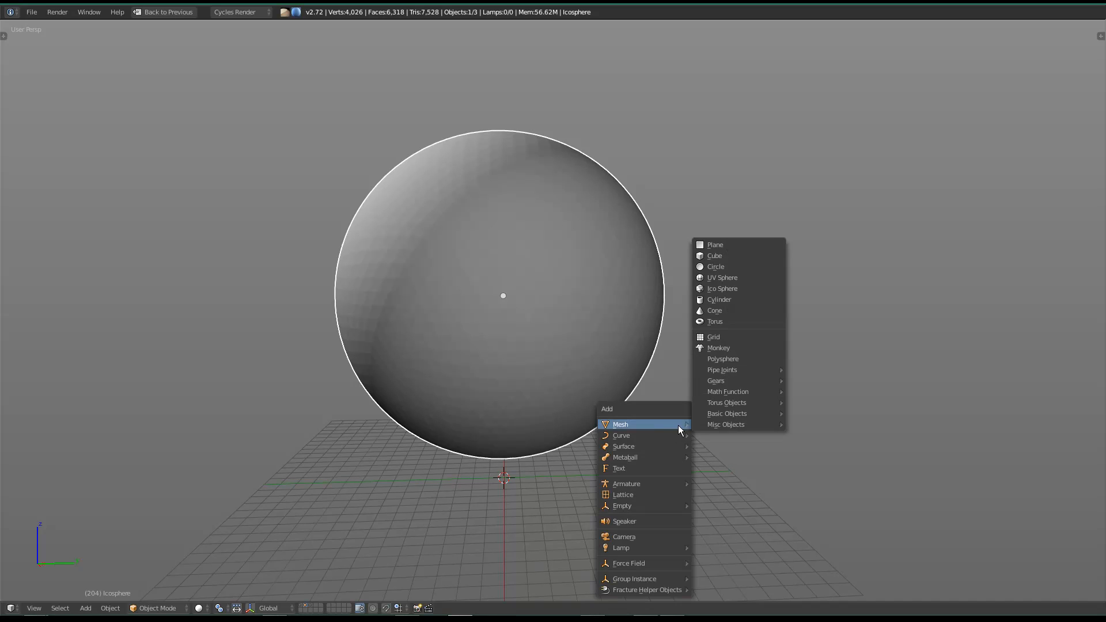
{"action": "left_click", "coordinate": [714, 244]}
{"action": "middle_click_drag", "start_coordinate": [586, 485], "coordinate": [589, 454], "text": "shift"}
{"action": "scroll", "coordinate": [530, 447], "scroll_direction": "up", "scroll_amount": 5}
{"action": "middle_click_drag", "start_coordinate": [416, 430], "coordinate": [503, 424]}
Step: Triangulate the small plane's face, unwrap its UVs, and check the layout in the UV editor
{"action": "key", "text": "Tab"}
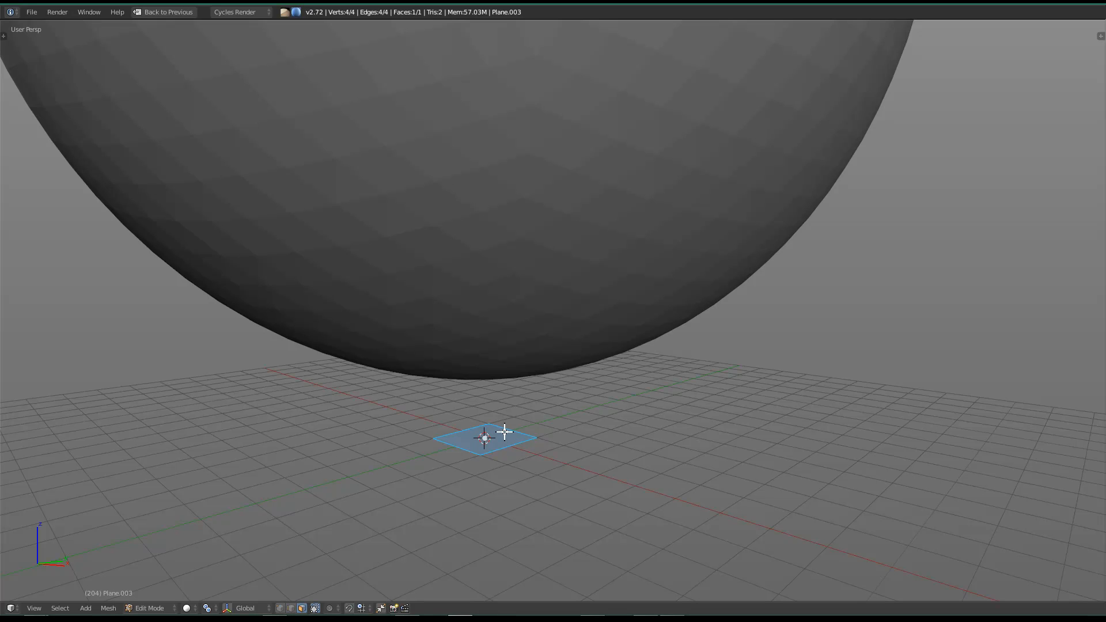
{"action": "key", "text": "u"}
{"action": "left_click", "coordinate": [504, 430]}
{"action": "key", "text": "ctrl+Up"}
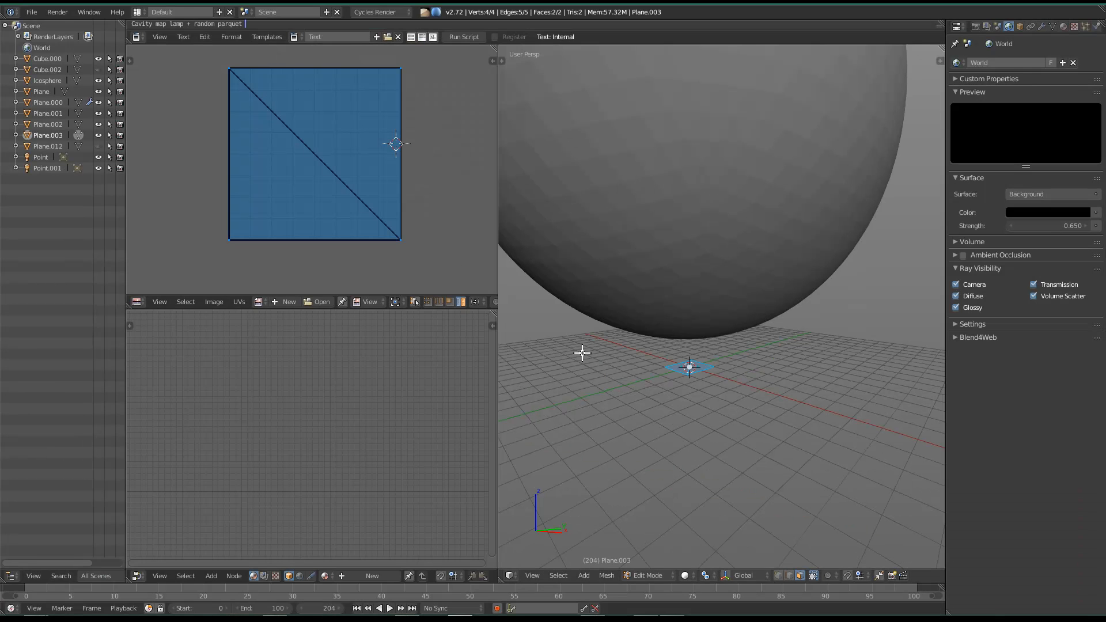
{"action": "key", "text": "ctrl+Up"}
{"action": "key", "text": "Tab"}
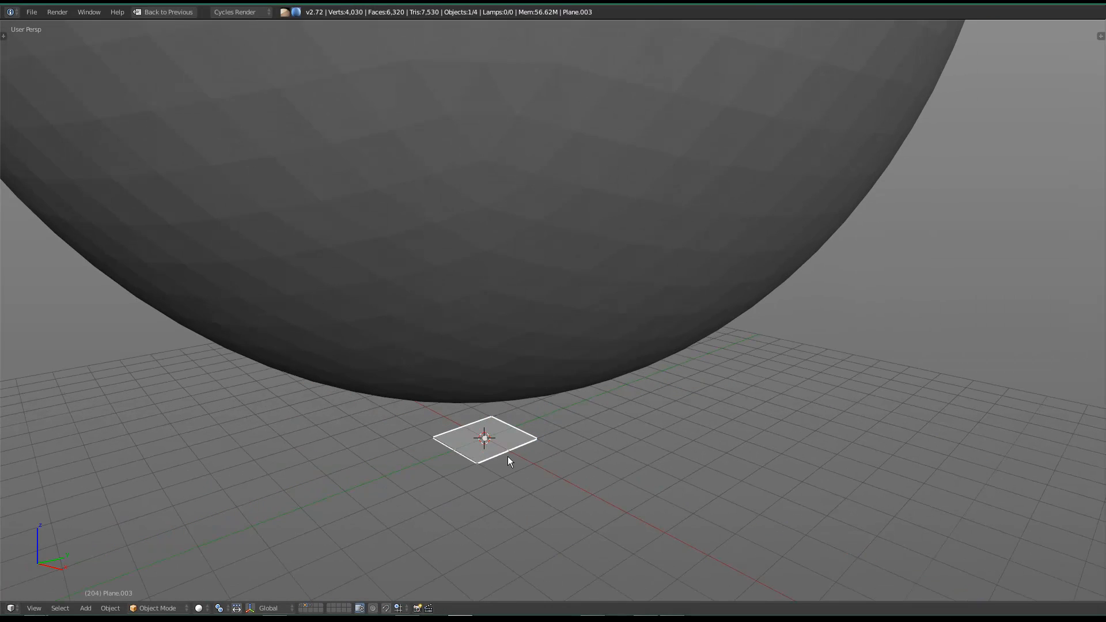
Step: Duplicate the plane with a 90° rotation about X, and duplicate that copy with a 90° rotation about Z
{"action": "middle_click_drag", "start_coordinate": [496, 456], "coordinate": [519, 447]}
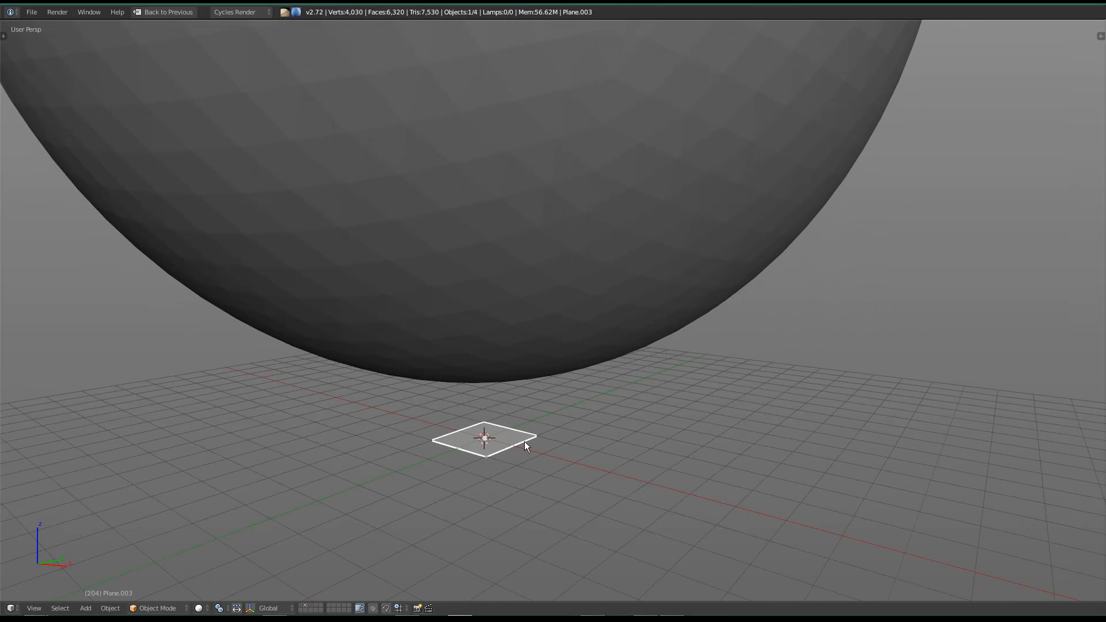
{"action": "key", "text": "shift+d"}
{"action": "type", "text": "rx90"}
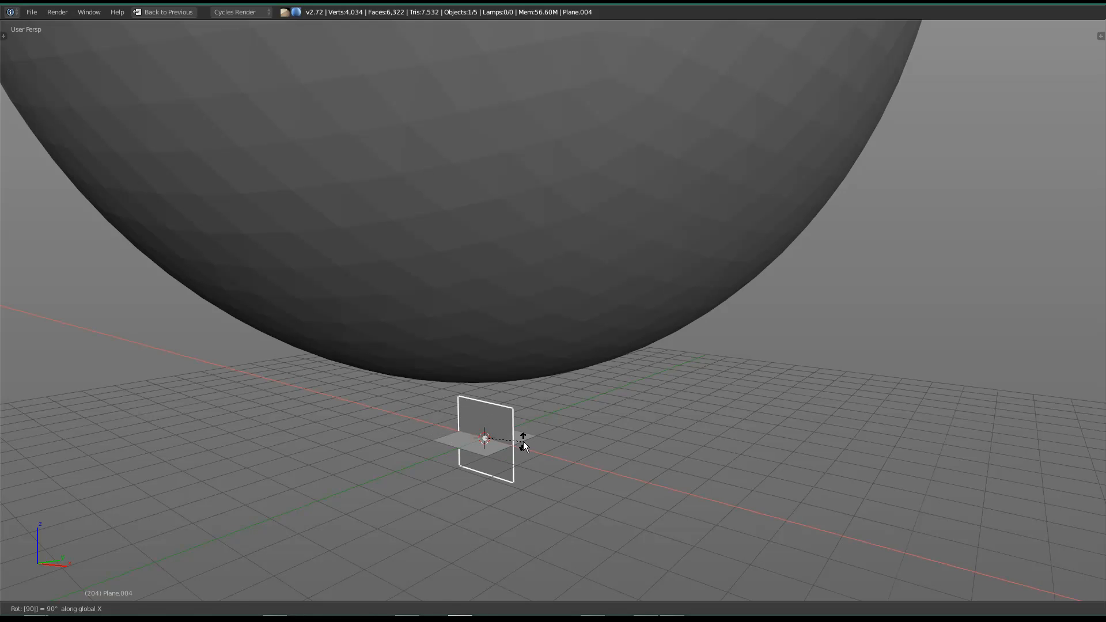
{"action": "key", "text": "Return"}
{"action": "type", "text": "rz90"}
{"action": "key", "text": "Return"}
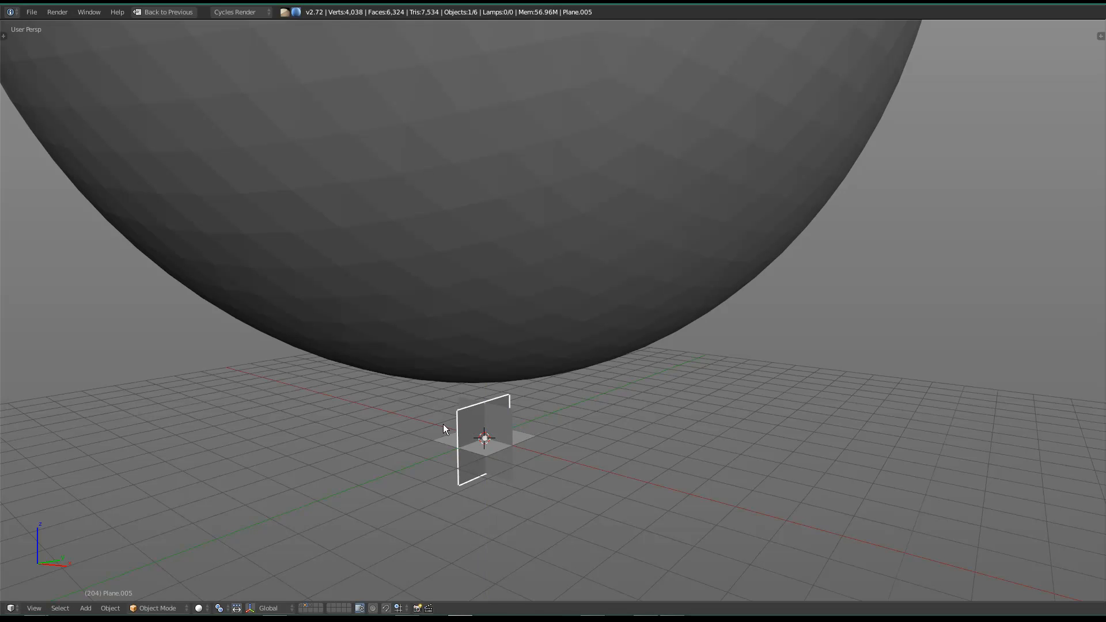
Step: Join the three crossed planes into a single object
{"action": "left_click", "coordinate": [499, 424], "text": "shift"}
{"action": "left_click", "coordinate": [487, 446], "text": "shift"}
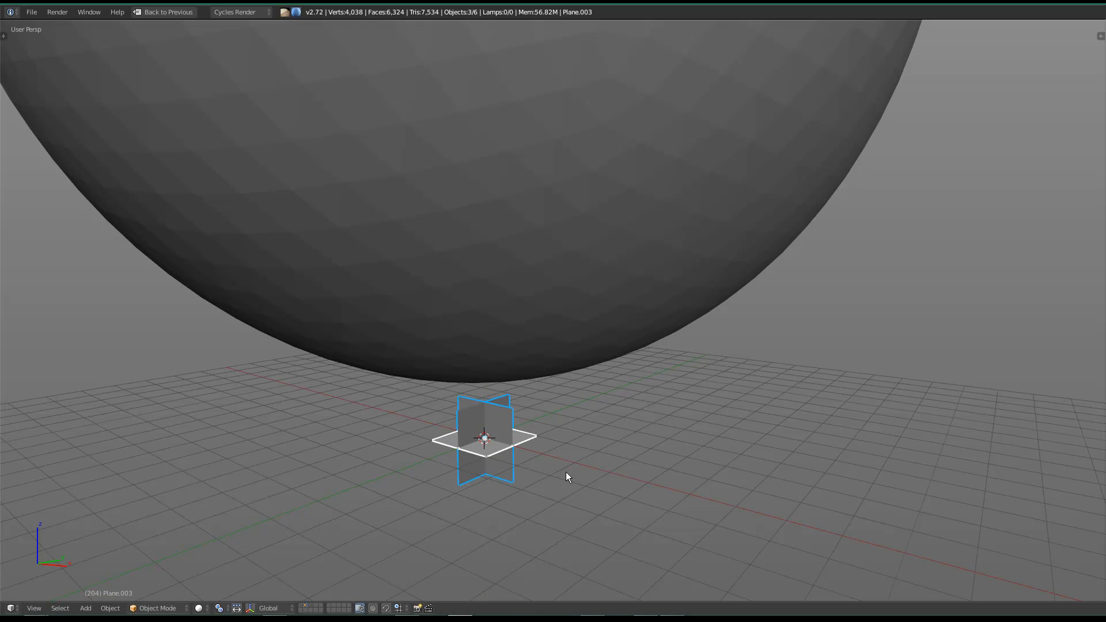
{"action": "key", "text": "ctrl+j"}
{"action": "middle_click_drag", "start_coordinate": [463, 430], "coordinate": [491, 460]}
Step: Restore the full editor layout and rename the crossed-planes object to PARTICLES LIGHT
{"action": "key", "text": "ctrl+Up"}
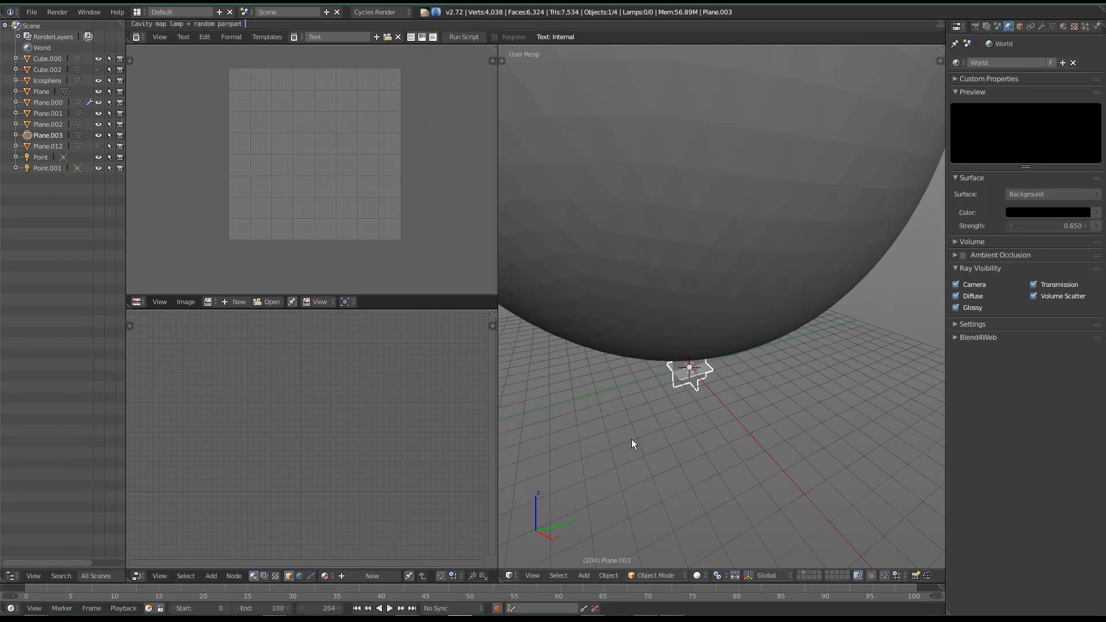
{"action": "middle_click_drag", "start_coordinate": [687, 384], "coordinate": [669, 423]}
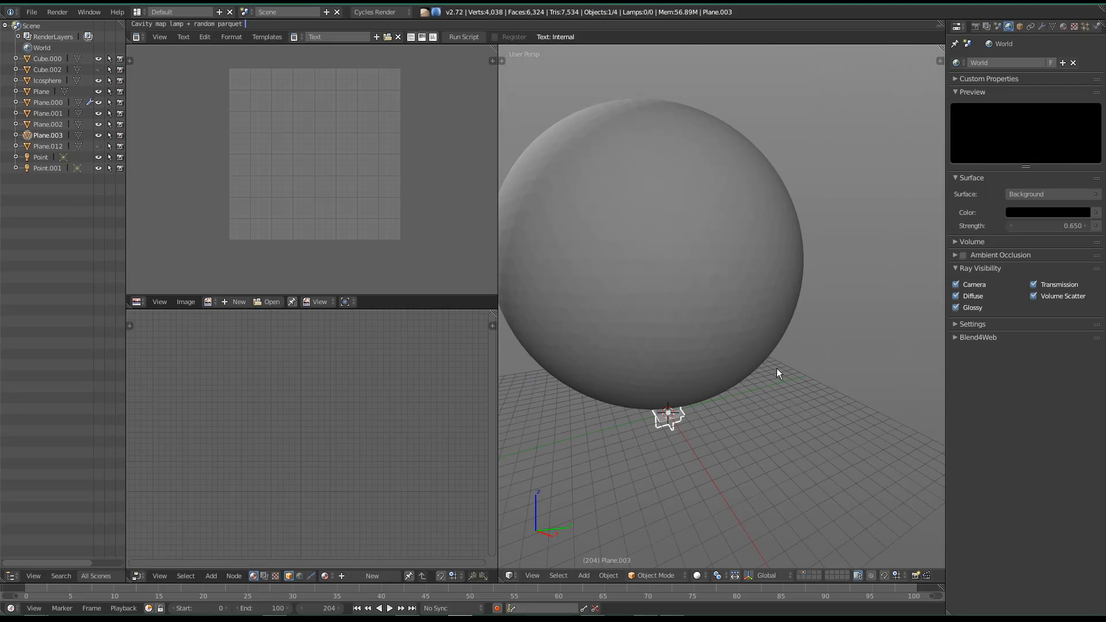
{"action": "left_click", "coordinate": [1019, 27]}
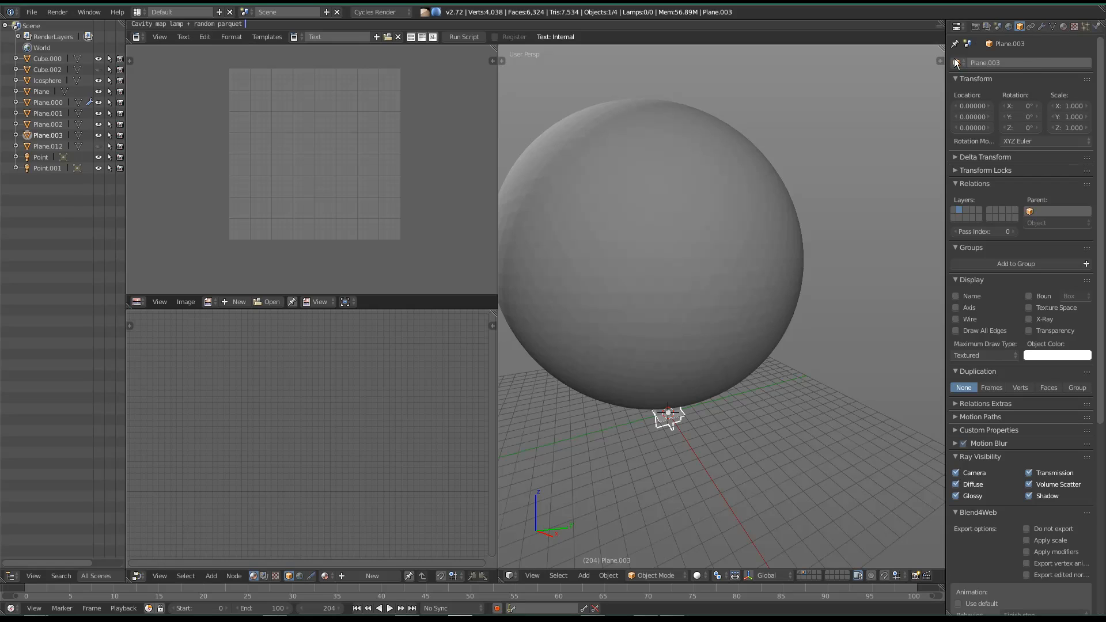
{"action": "left_click", "coordinate": [1003, 62]}
{"action": "type", "text": "PAR"}
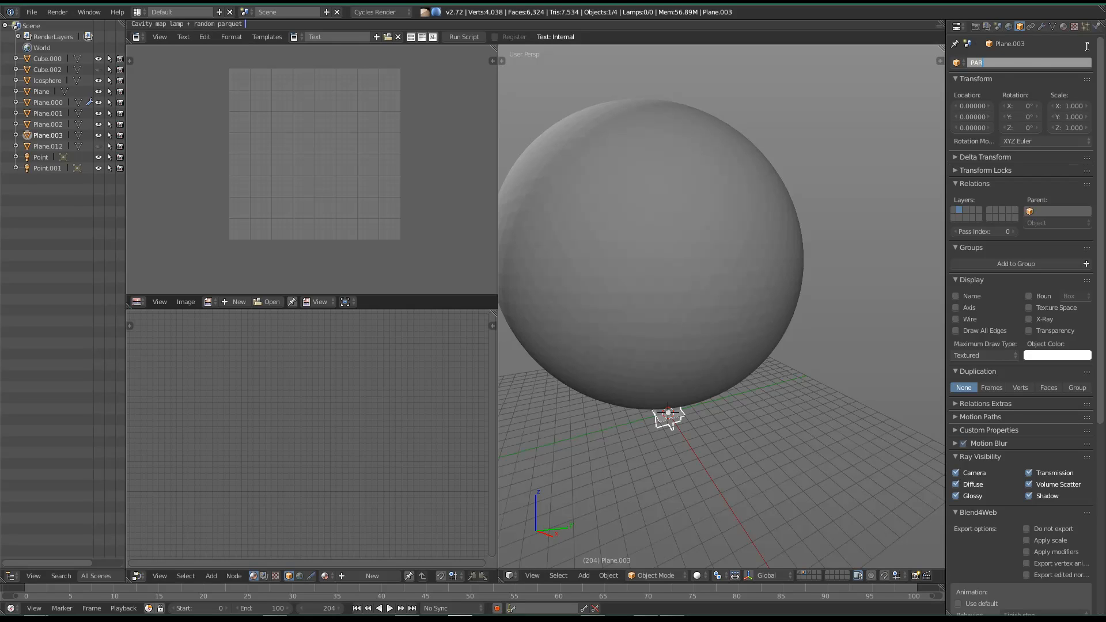
{"action": "type", "text": "TICLES LIGHT"}
{"action": "key", "text": "Return"}
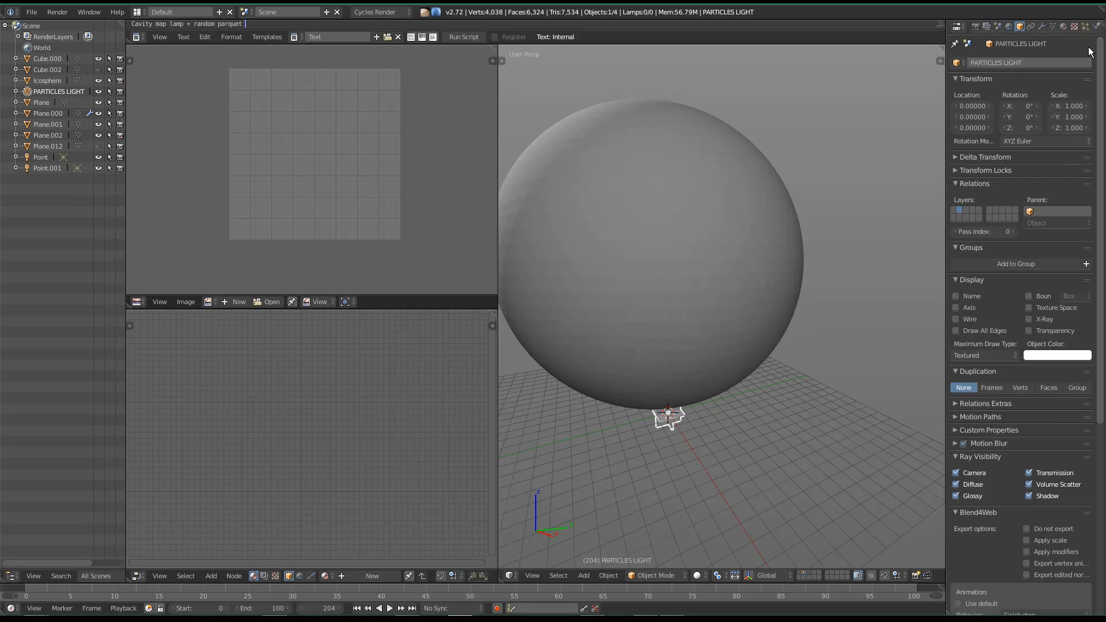
Step: Show the scene in wireframe, give the icosphere a new particle system, and set its type to Hair
{"action": "middle_click_drag", "start_coordinate": [712, 308], "coordinate": [746, 361]}
{"action": "key", "text": "z"}
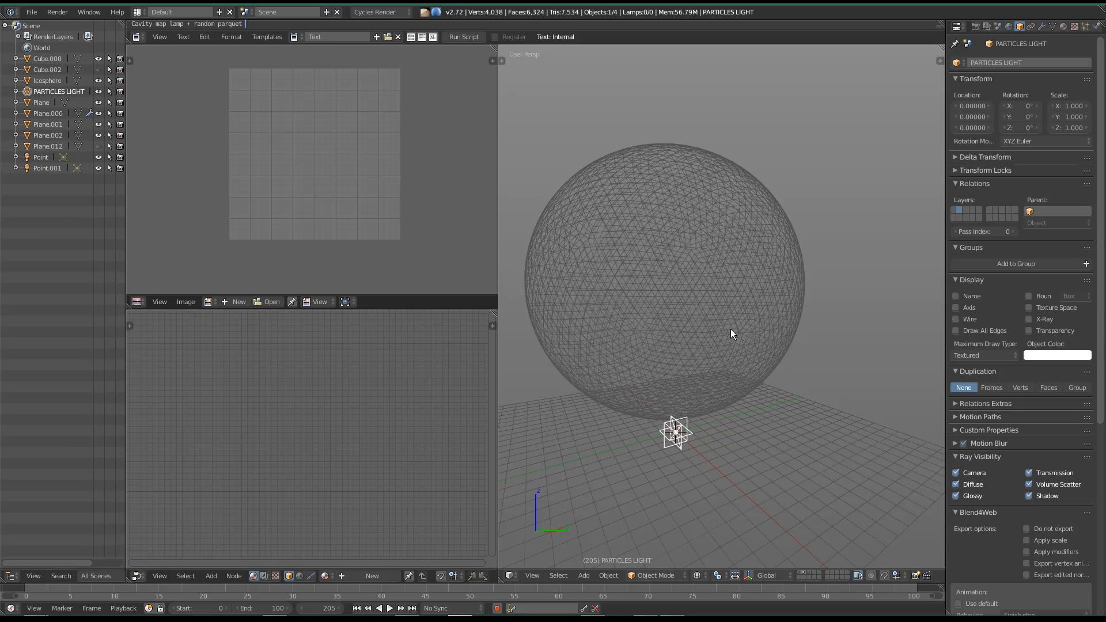
{"action": "right_click", "coordinate": [733, 308]}
{"action": "middle_click_drag", "start_coordinate": [793, 258], "coordinate": [806, 254]}
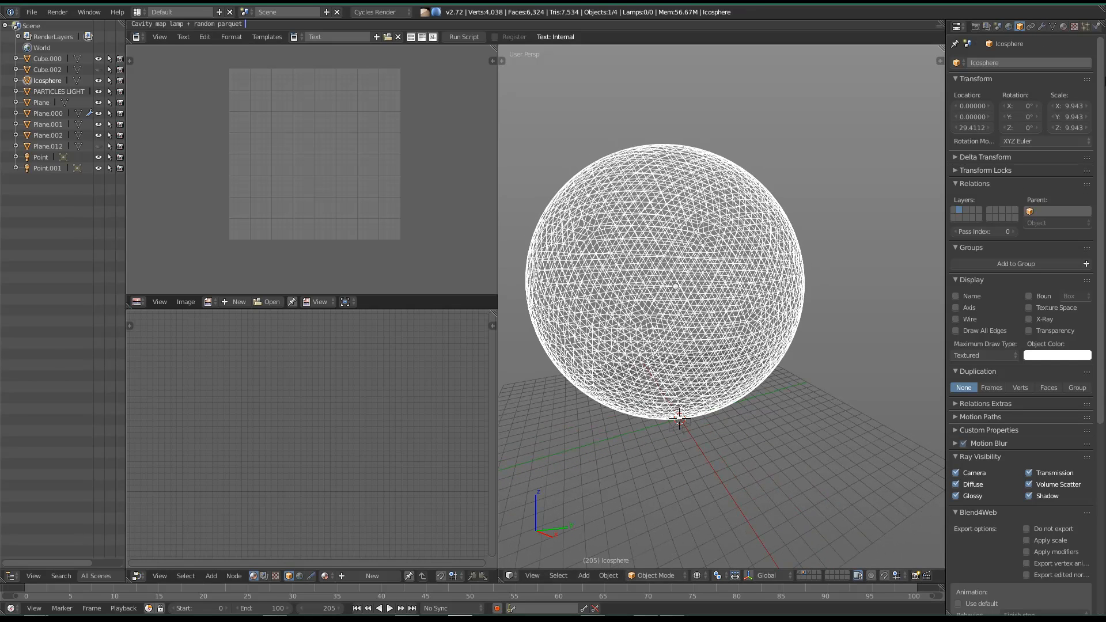
{"action": "left_click", "coordinate": [1086, 26]}
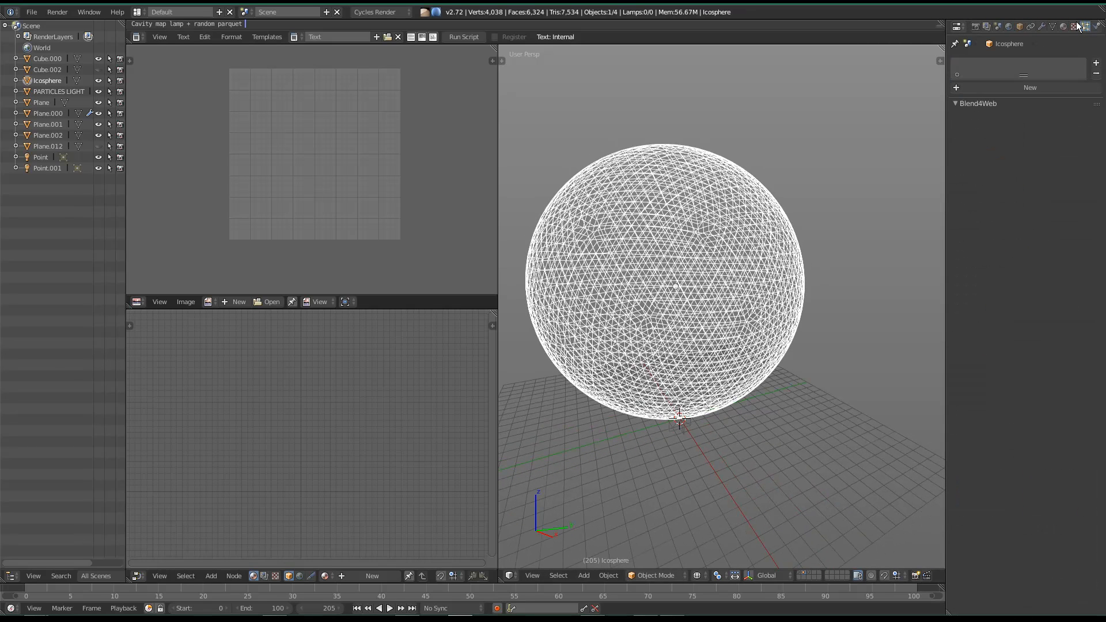
{"action": "left_click", "coordinate": [1018, 88]}
{"action": "left_click", "coordinate": [1031, 101]}
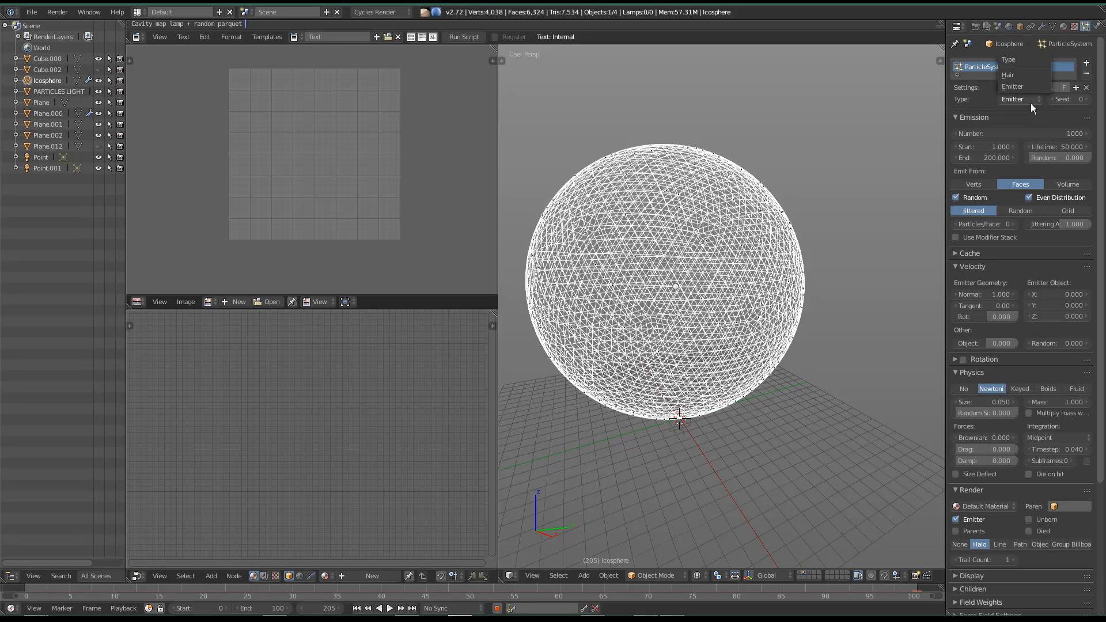
{"action": "left_click", "coordinate": [1018, 75]}
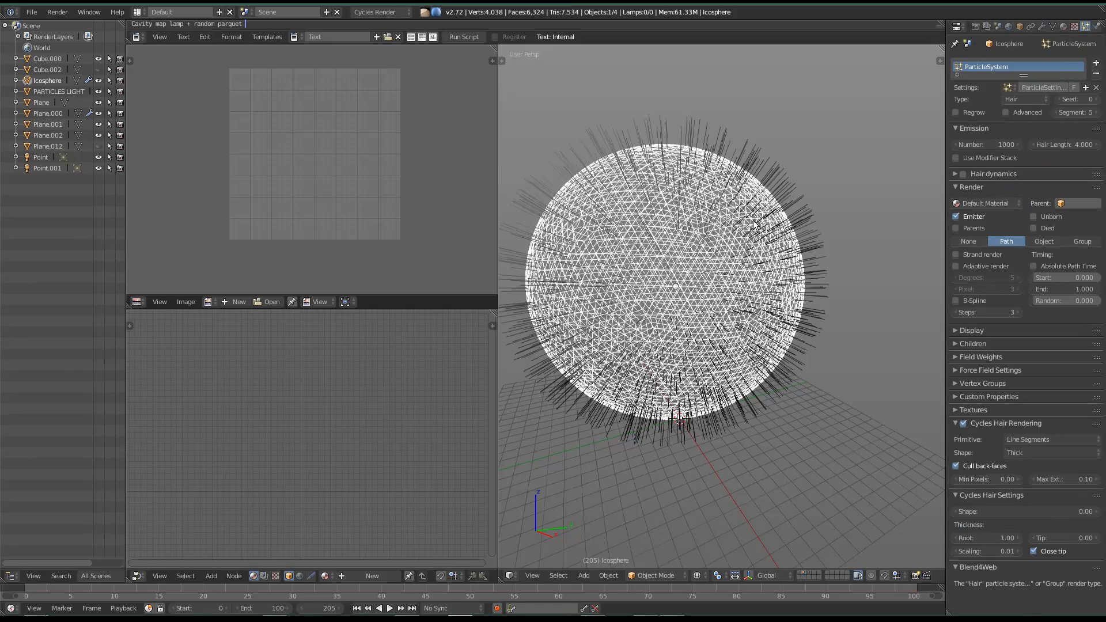
Step: Enable the advanced settings of the icosphere's hair particle system
{"action": "middle_click_drag", "start_coordinate": [746, 225], "coordinate": [740, 264]}
{"action": "middle_click_drag", "start_coordinate": [707, 395], "coordinate": [688, 365]}
{"action": "key", "text": "Right"}
{"action": "scroll", "coordinate": [709, 327], "scroll_direction": "up", "scroll_amount": 1}
{"action": "middle_click_drag", "start_coordinate": [708, 326], "coordinate": [704, 304]}
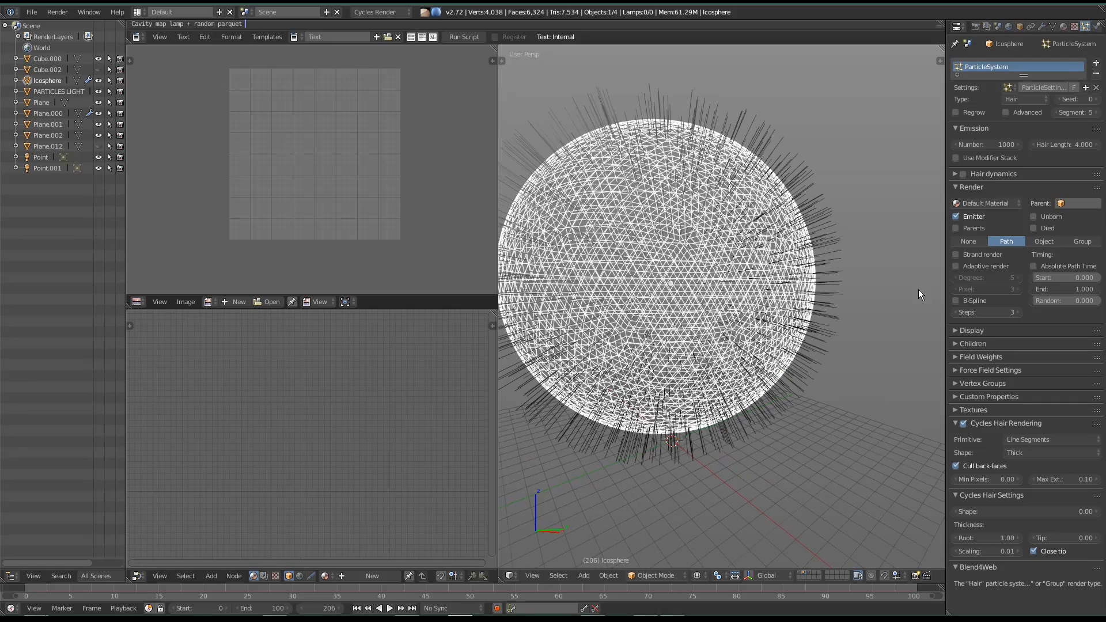
{"action": "left_click", "coordinate": [1008, 114]}
{"action": "middle_click_drag", "start_coordinate": [687, 412], "coordinate": [738, 394]}
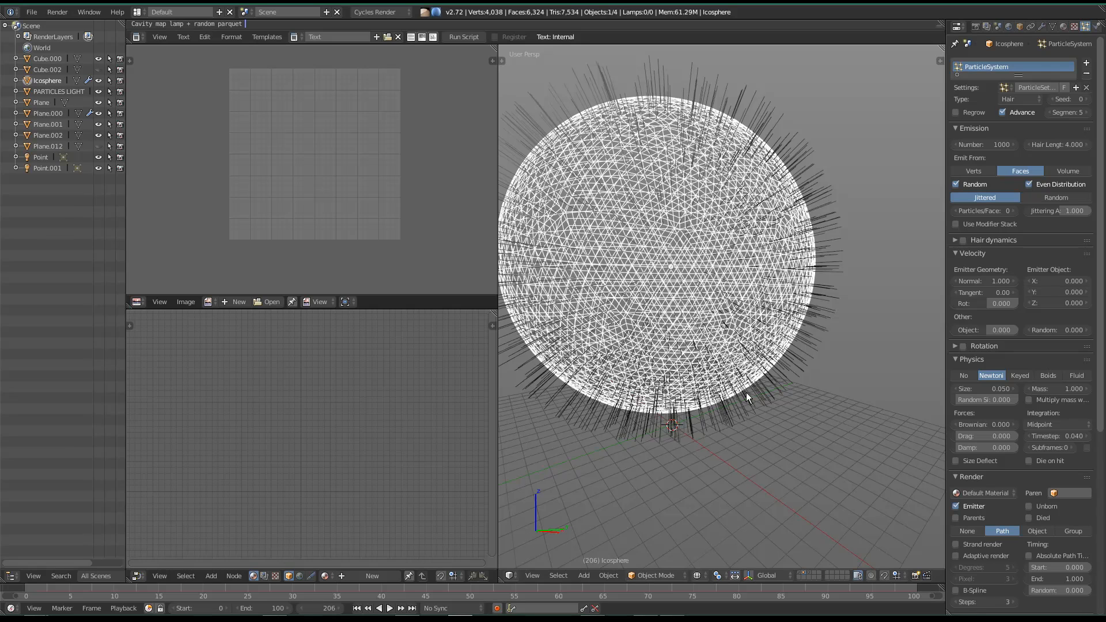
Step: Render the particles as an object, using PARTICLES LIGHT as the dupli object, and check them in solid and wireframe display
{"action": "middle_click_drag", "start_coordinate": [887, 395], "coordinate": [957, 468]}
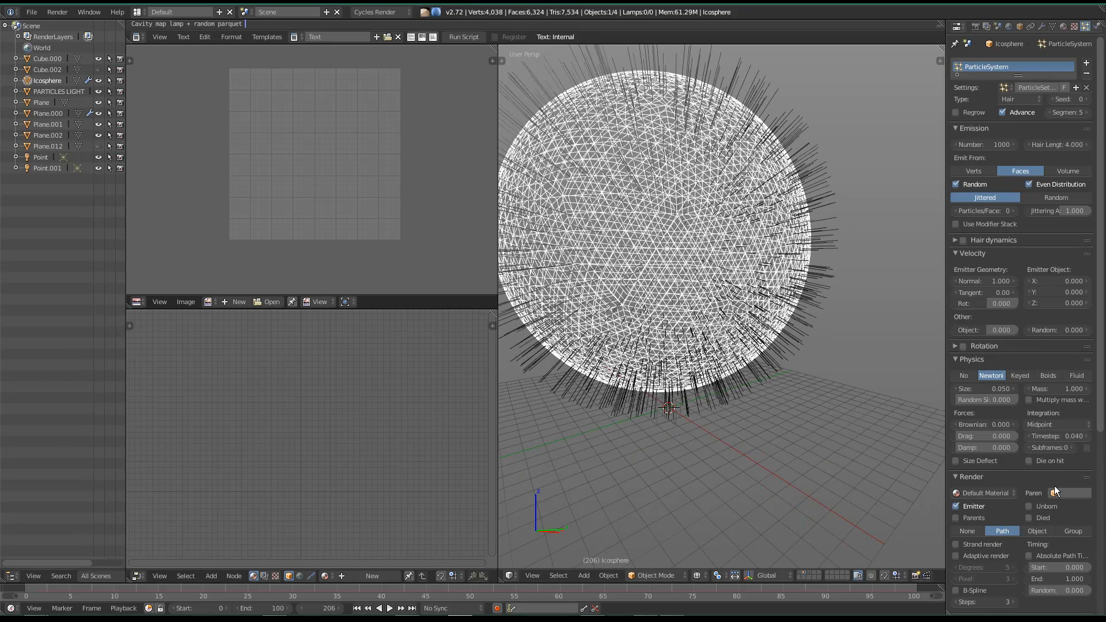
{"action": "scroll", "coordinate": [1053, 487], "scroll_direction": "down", "scroll_amount": 5}
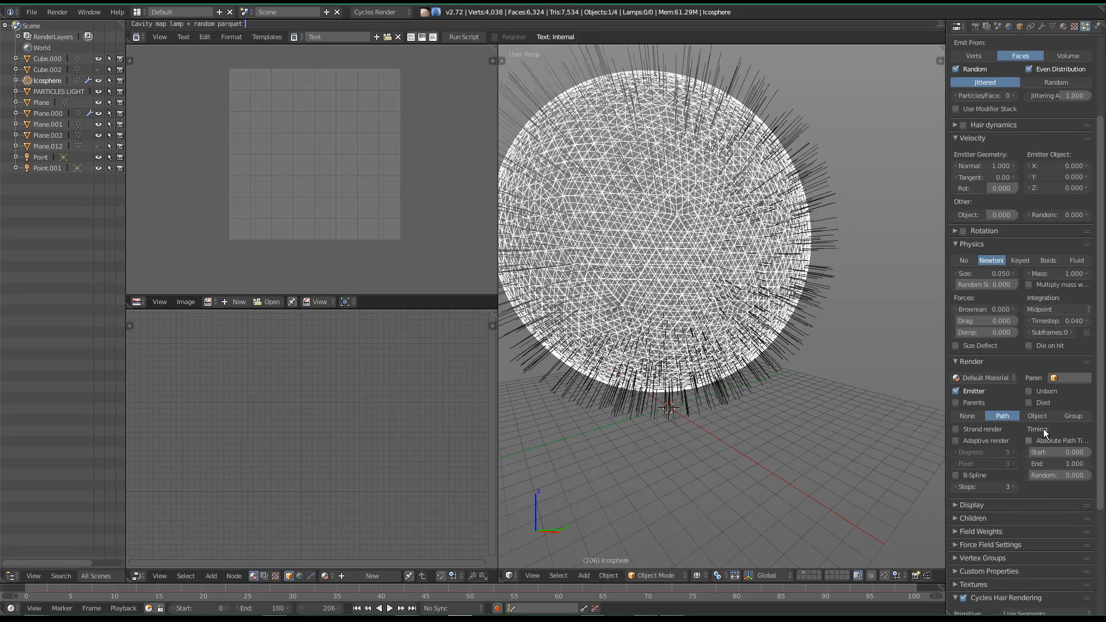
{"action": "left_click", "coordinate": [1037, 415]}
{"action": "left_click", "coordinate": [1012, 430]}
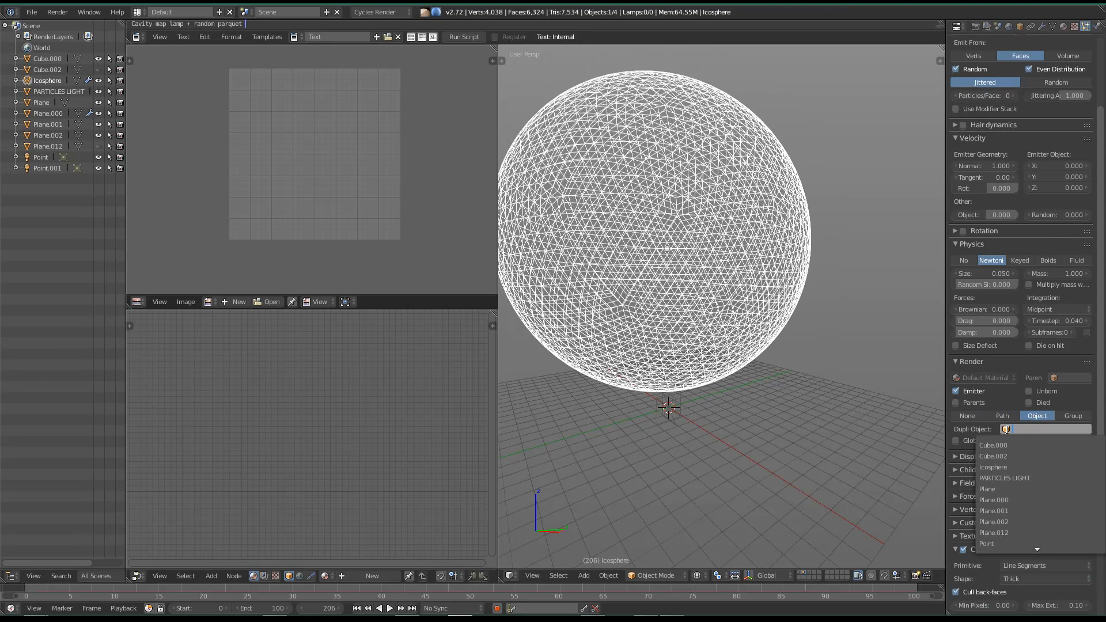
{"action": "left_click", "coordinate": [1008, 480]}
{"action": "mouse_move", "coordinate": [659, 353]}
{"action": "middle_mouse_down", "text": "shift"}
{"action": "mouse_move", "coordinate": [663, 387]}
{"action": "mouse_move", "coordinate": [836, 387]}
{"action": "middle_mouse_up", "text": "shift"}
{"action": "mouse_move", "coordinate": [668, 322]}
{"action": "middle_mouse_down", "text": "shift"}
{"action": "mouse_move", "coordinate": [669, 364]}
{"action": "mouse_move", "coordinate": [683, 354]}
{"action": "middle_mouse_up", "text": "shift"}
{"action": "key", "text": "z"}
{"action": "mouse_move", "coordinate": [683, 354]}
{"action": "middle_mouse_down"}
{"action": "mouse_move", "coordinate": [763, 354]}
{"action": "mouse_move", "coordinate": [674, 356]}
{"action": "mouse_move", "coordinate": [694, 354]}
{"action": "middle_mouse_up"}
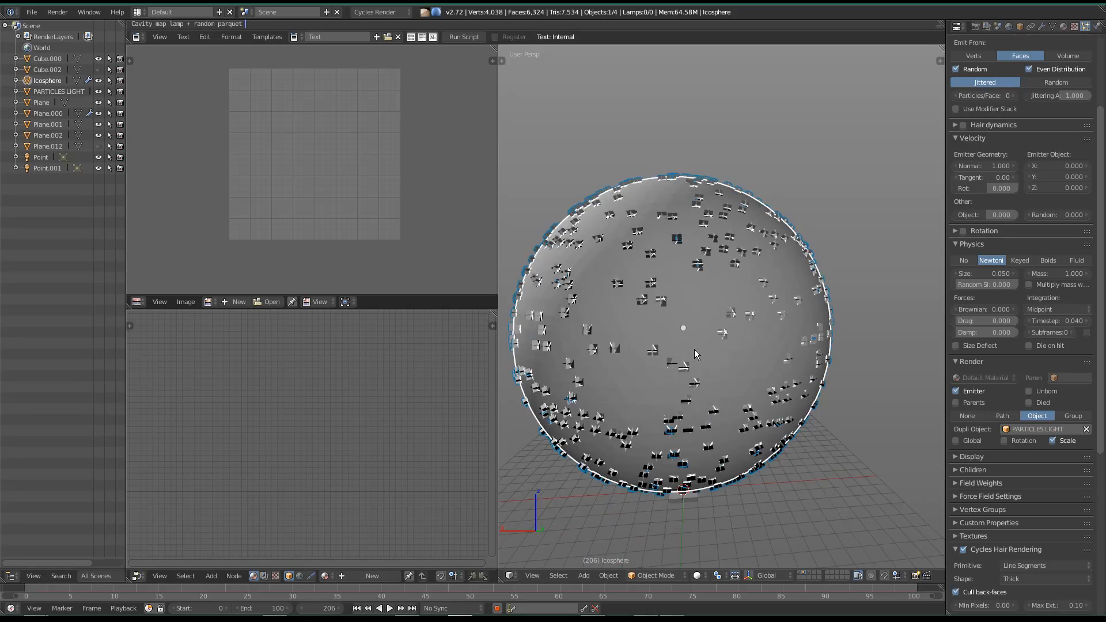
{"action": "key", "text": "z"}
{"action": "middle_click_drag", "start_coordinate": [757, 370], "coordinate": [738, 354]}
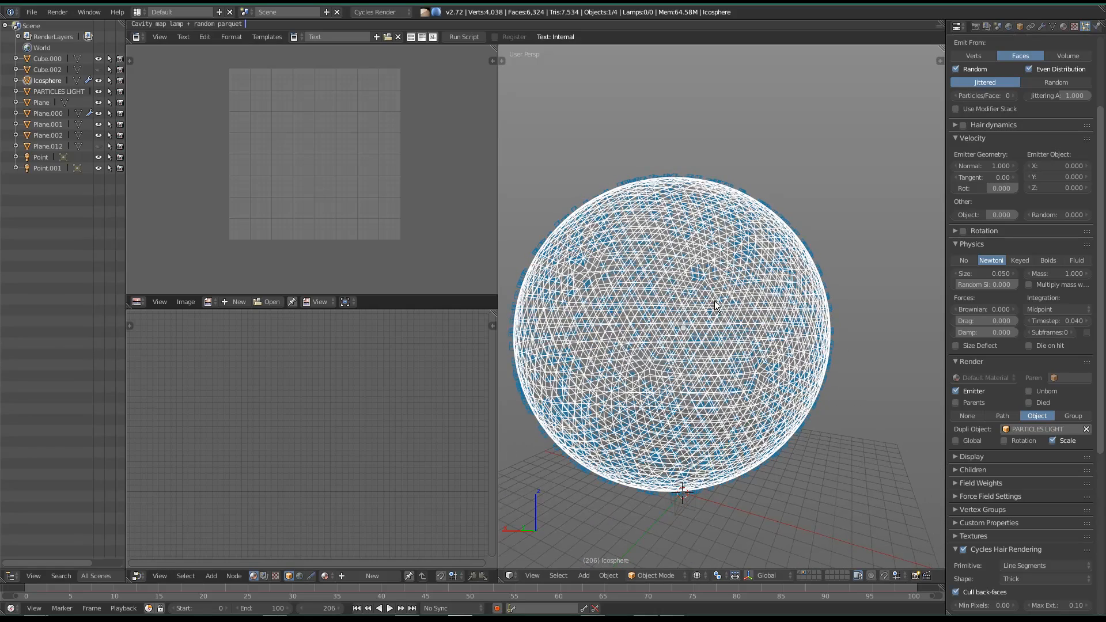
Step: Emit the particles from the icosphere's volume with Random distribution, and inspect them inside the sphere in solid display
{"action": "scroll", "coordinate": [715, 306], "scroll_direction": "up", "scroll_amount": 2}
{"action": "scroll", "coordinate": [986, 268], "scroll_direction": "up", "scroll_amount": 5}
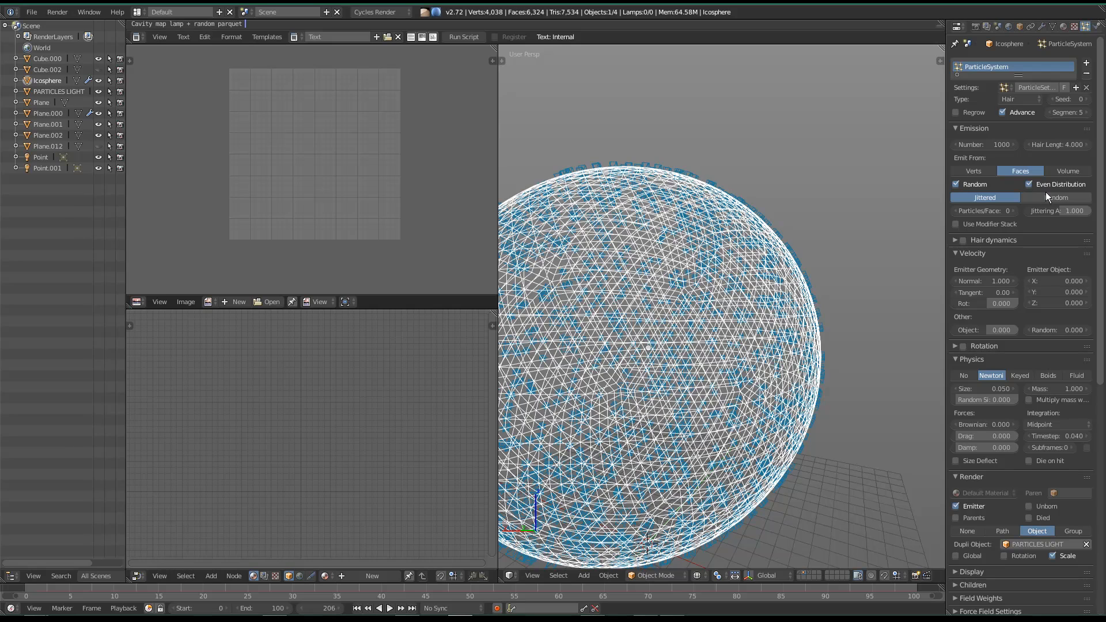
{"action": "left_click", "coordinate": [1045, 198]}
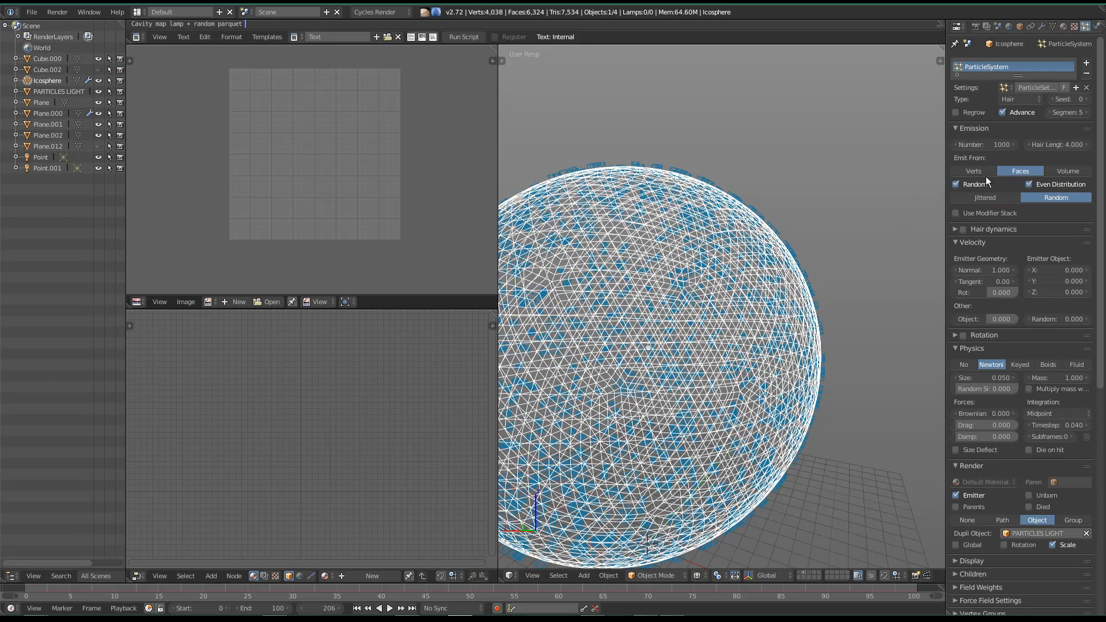
{"action": "left_click", "coordinate": [1066, 170]}
{"action": "middle_click_drag", "start_coordinate": [555, 400], "coordinate": [716, 396]}
{"action": "key", "text": "z"}
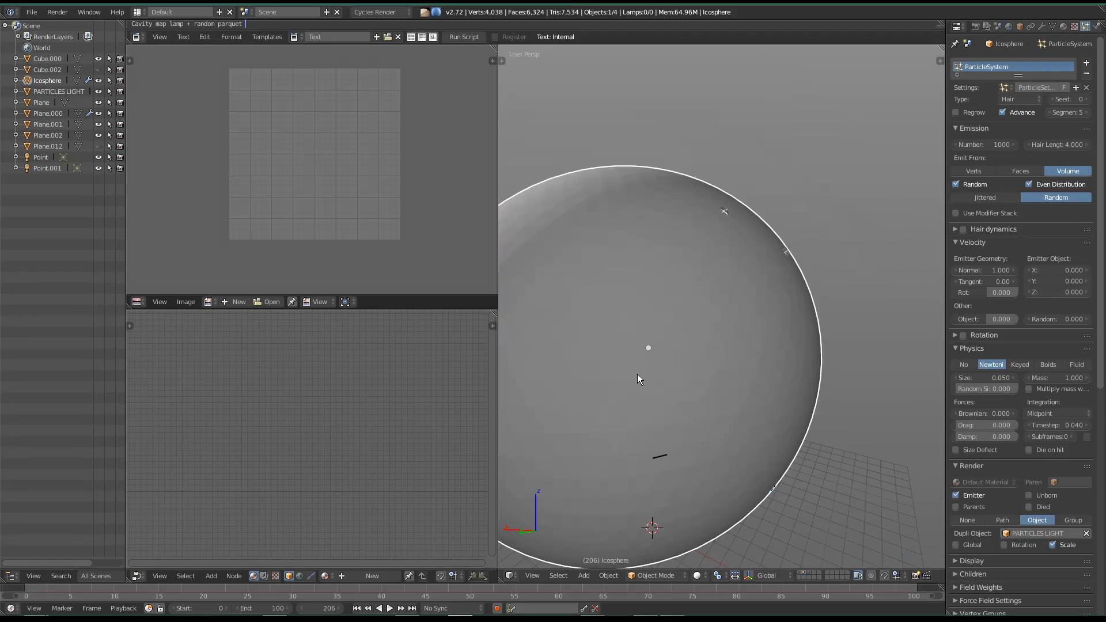
{"action": "scroll", "coordinate": [637, 374], "scroll_direction": "up", "scroll_amount": 6}
{"action": "scroll", "coordinate": [697, 378], "scroll_direction": "up", "scroll_amount": 4}
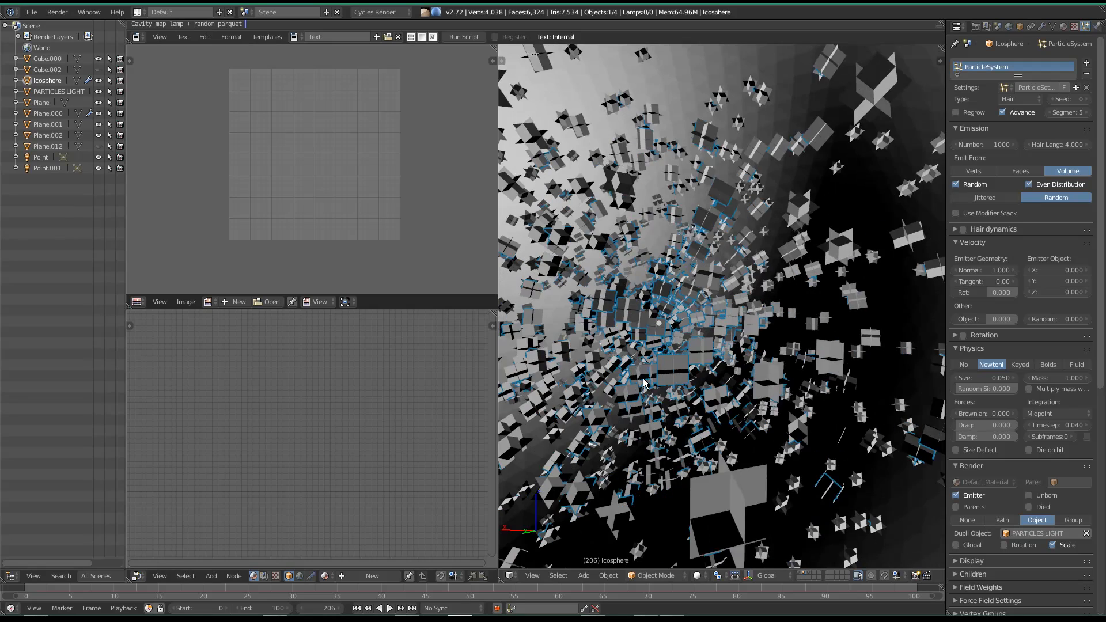
{"action": "scroll", "coordinate": [795, 306], "scroll_direction": "down", "scroll_amount": 5}
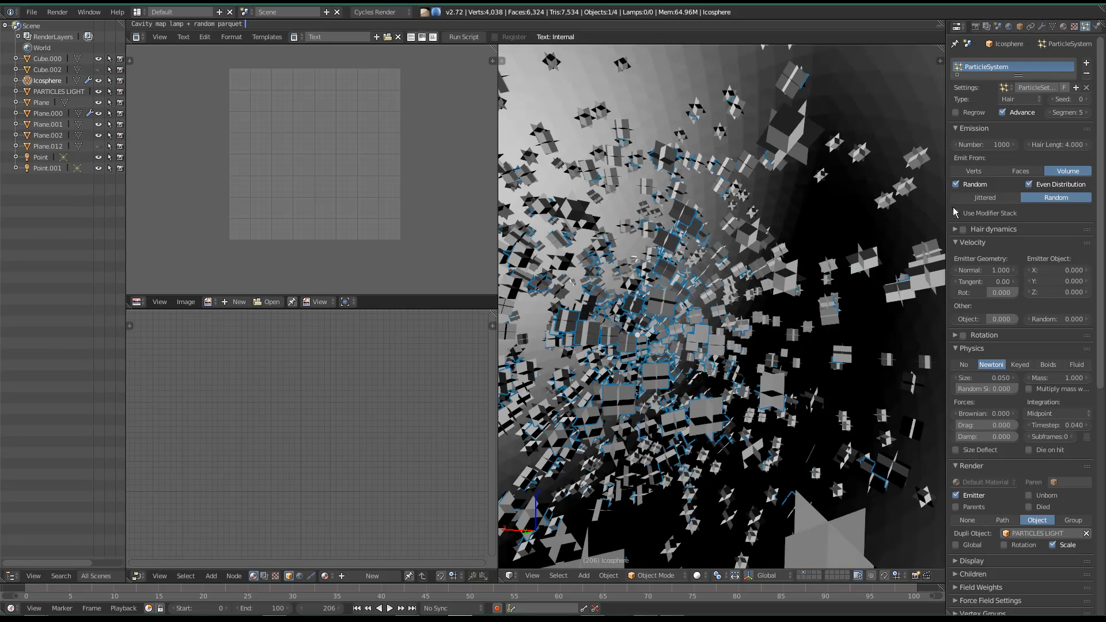
{"action": "left_click", "coordinate": [1005, 199]}
{"action": "left_click", "coordinate": [1052, 198]}
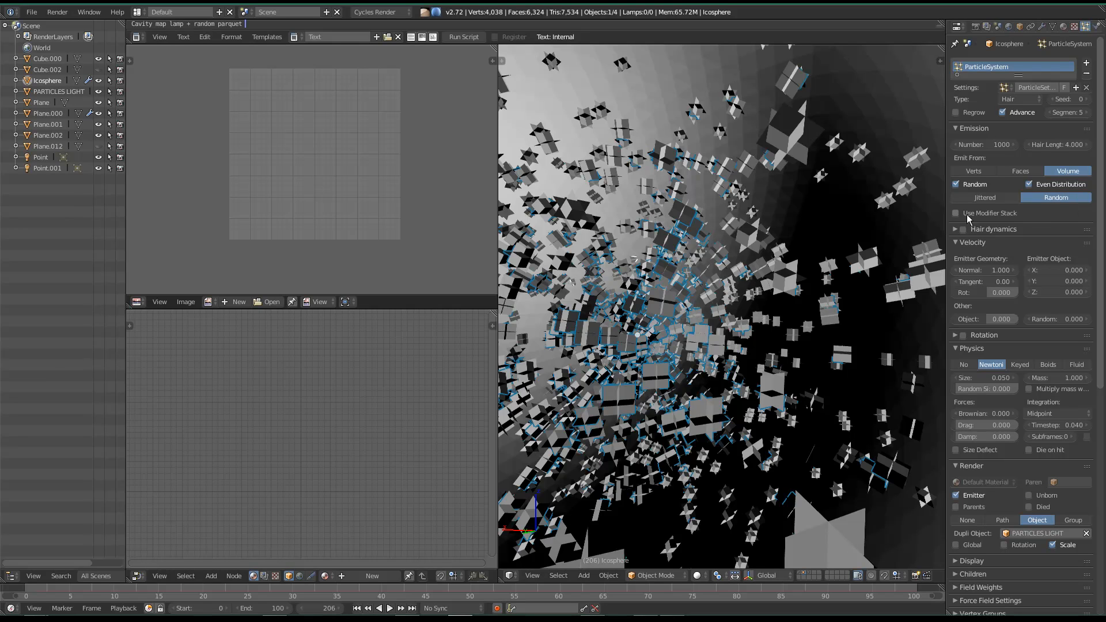
Step: Reduce the emission number of the particle system to 50
{"action": "left_click", "coordinate": [995, 145]}
{"action": "type", "text": "250"}
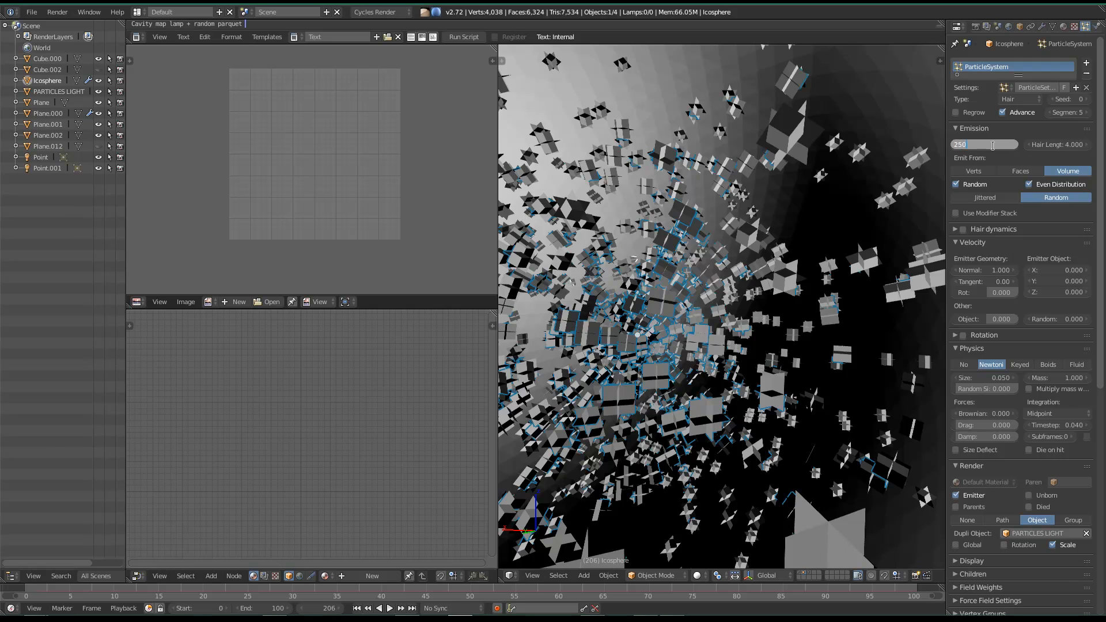
{"action": "key", "text": "Return"}
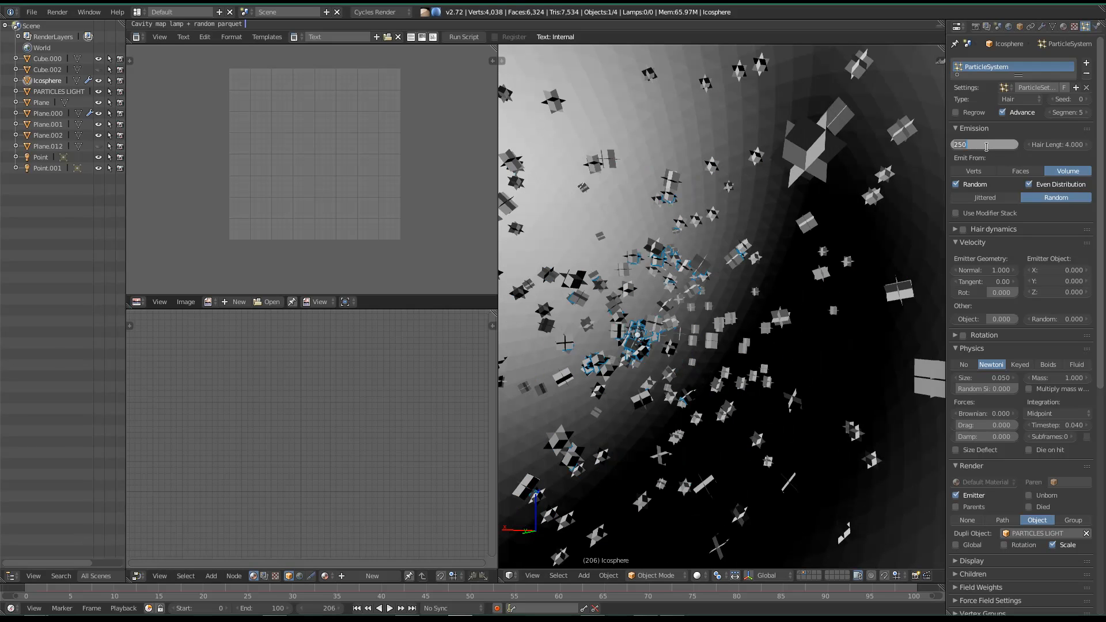
{"action": "key", "text": "Return"}
{"action": "middle_click_drag", "start_coordinate": [662, 344], "coordinate": [720, 354]}
{"action": "key", "text": "Right"}
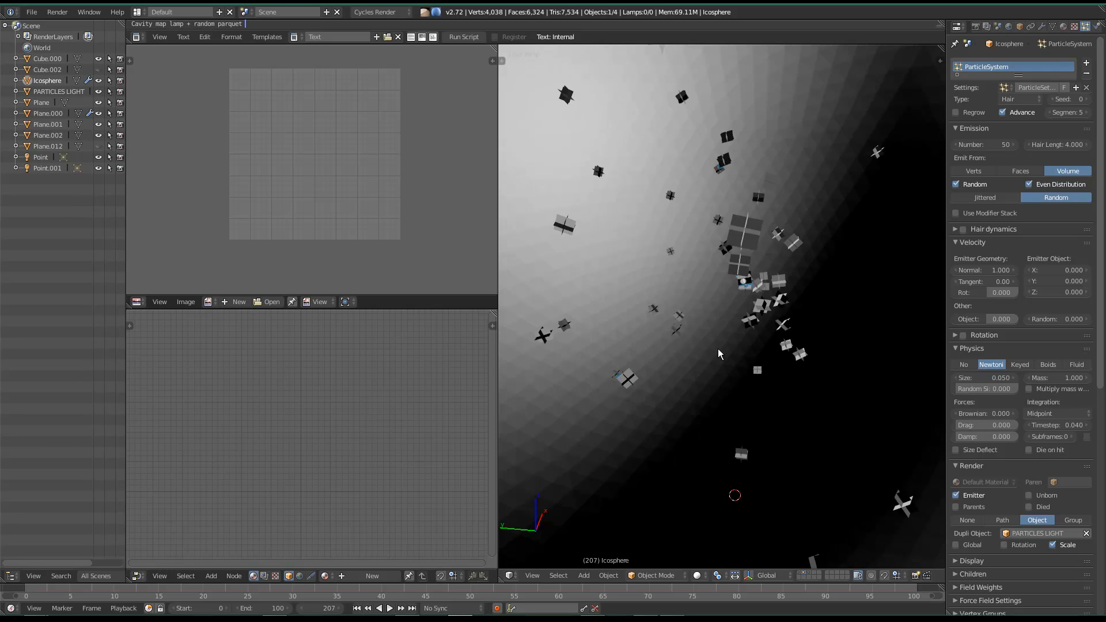
Step: Set the normal emitter geometry velocity to 1.1
{"action": "left_click", "coordinate": [997, 274]}
{"action": "mouse_move", "coordinate": [998, 274]}
{"action": "left_mouse_down"}
{"action": "mouse_move", "coordinate": [1023, 274]}
{"action": "mouse_move", "coordinate": [998, 277]}
{"action": "left_mouse_up"}
{"action": "left_click", "coordinate": [997, 270]}
{"action": "type", "text": "1"}
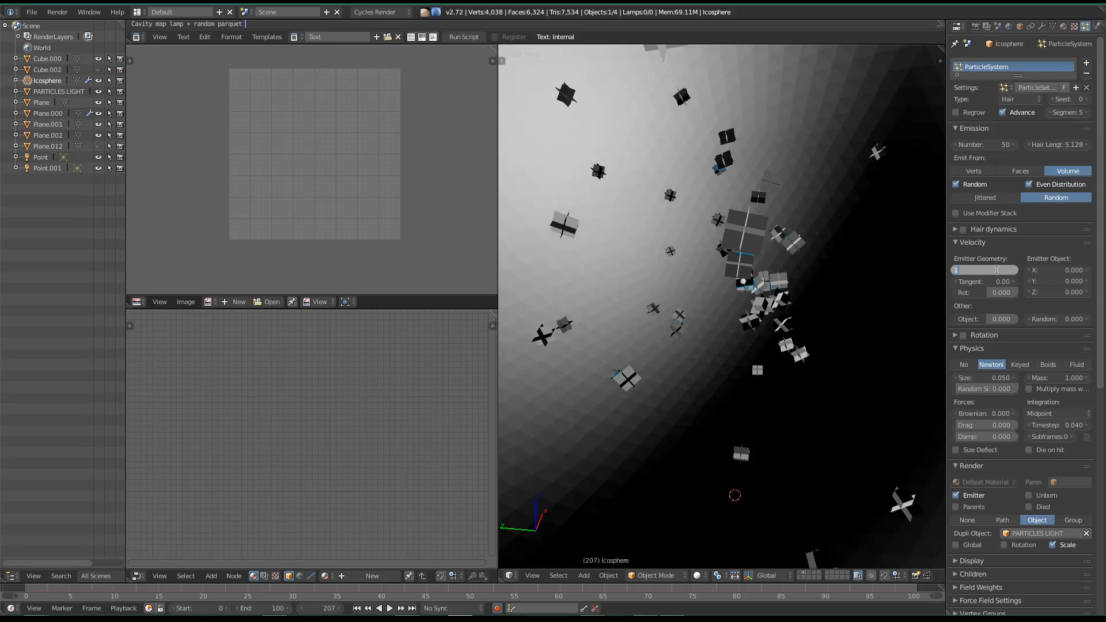
{"action": "key", "text": "Return"}
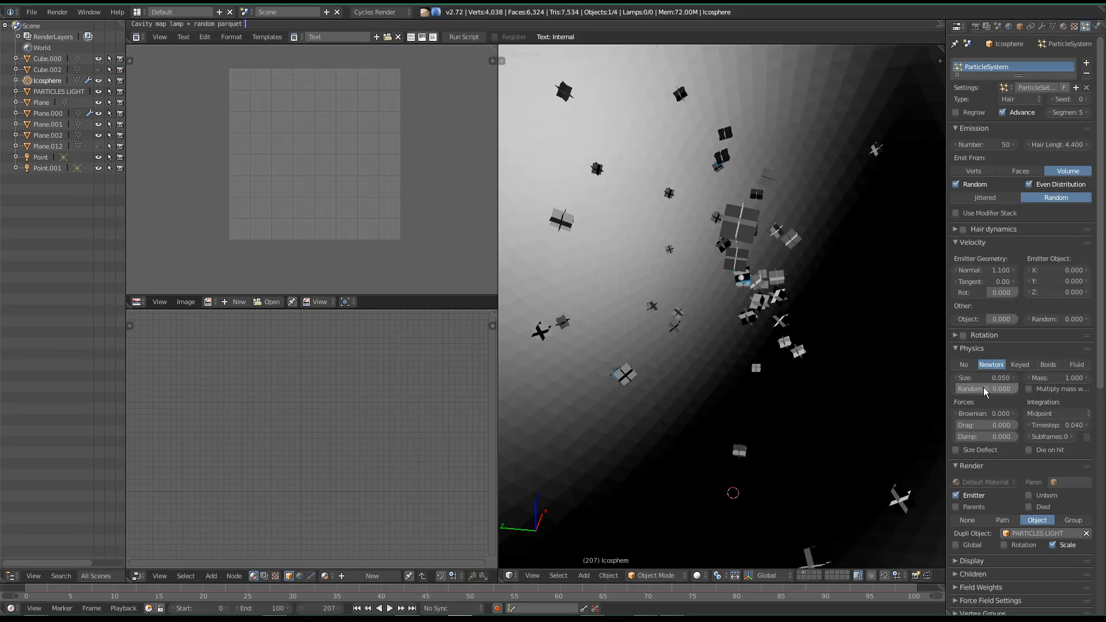
Step: Try different random size amounts for the particles and settle on 0.85
{"action": "left_click_drag", "start_coordinate": [962, 389], "coordinate": [1018, 389]}
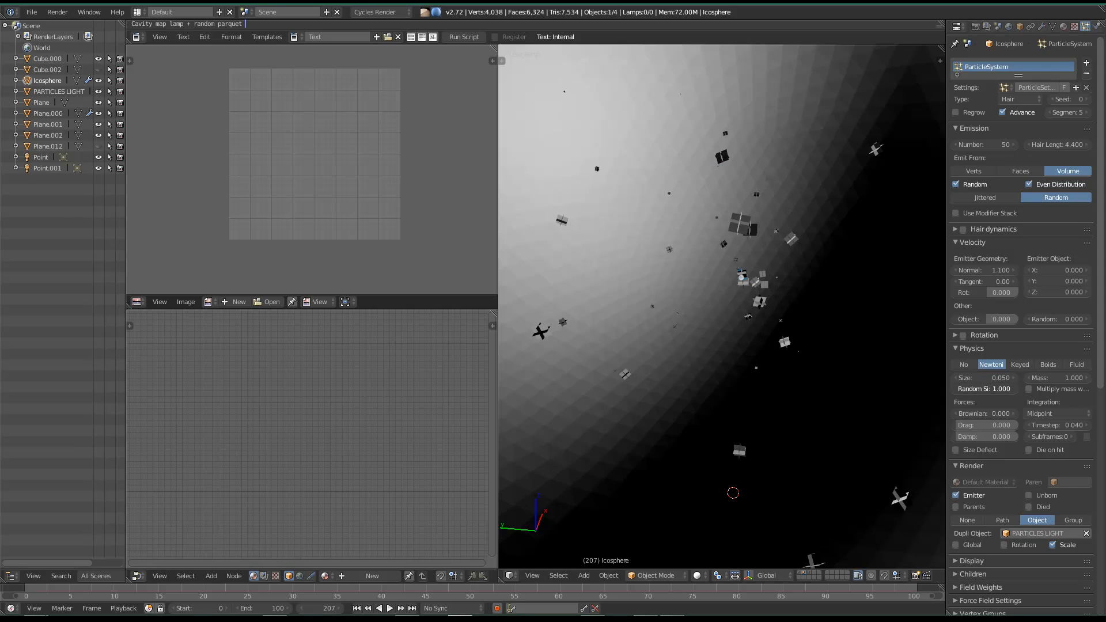
{"action": "middle_click_drag", "start_coordinate": [752, 370], "coordinate": [724, 373]}
{"action": "left_click", "coordinate": [1017, 388]}
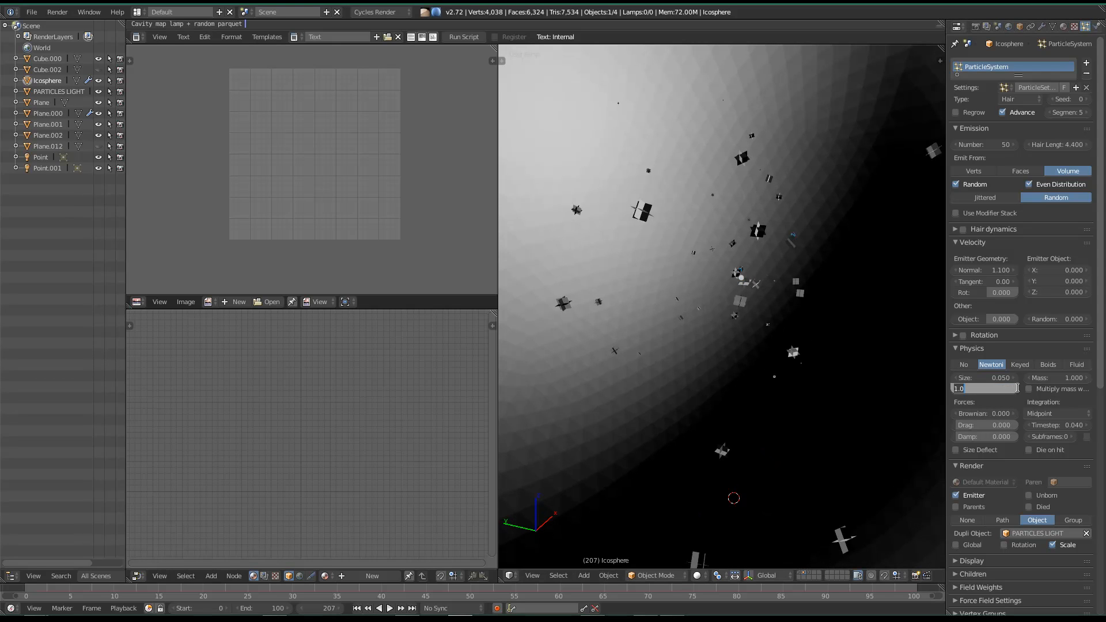
{"action": "key", "text": "Return"}
{"action": "left_click_drag", "start_coordinate": [1018, 389], "coordinate": [983, 390]}
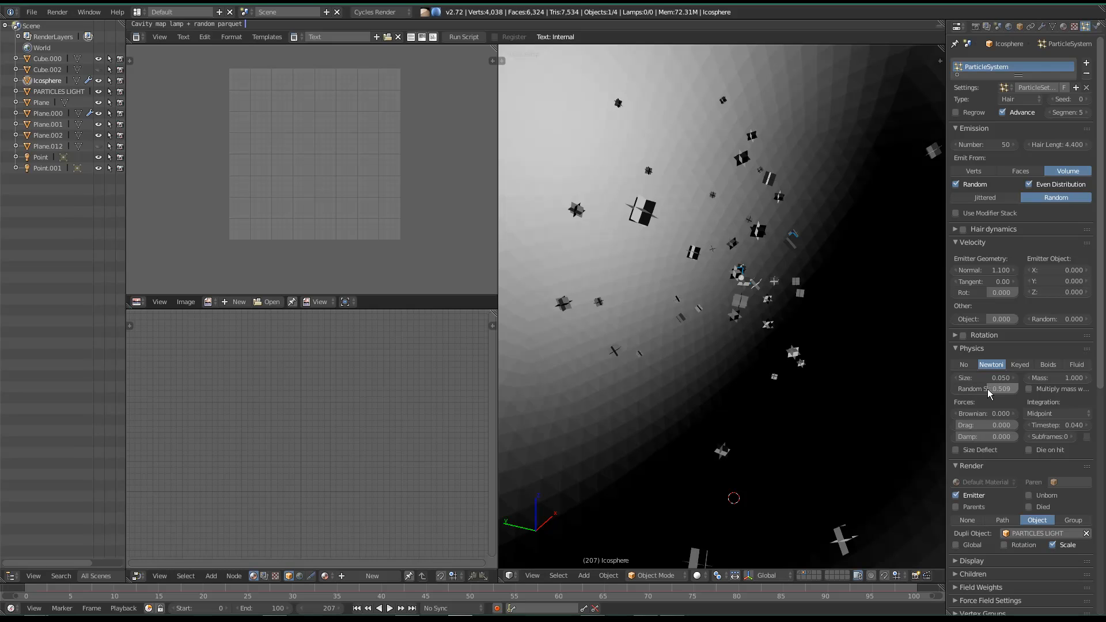
{"action": "left_click", "coordinate": [998, 389]}
{"action": "key", "text": "Return"}
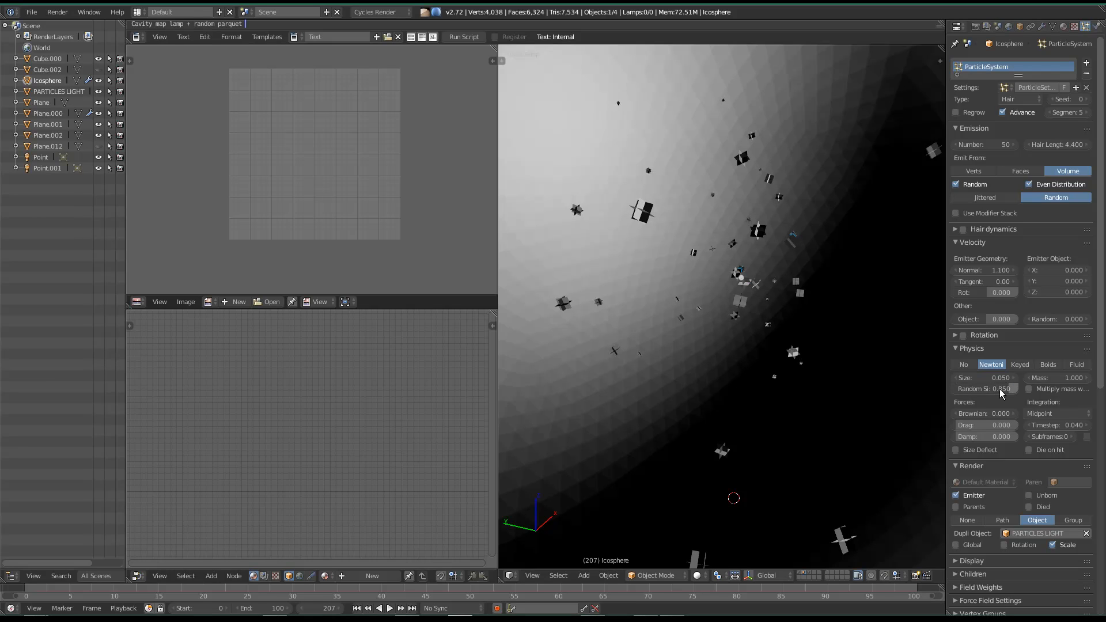
Step: Convert the icosphere's particle system modifier into real mesh objects
{"action": "middle_click_drag", "start_coordinate": [793, 327], "coordinate": [829, 320]}
{"action": "scroll", "coordinate": [829, 320], "scroll_direction": "down", "scroll_amount": 2}
{"action": "scroll", "coordinate": [829, 320], "scroll_direction": "down", "scroll_amount": 3}
{"action": "middle_click_drag", "start_coordinate": [758, 325], "coordinate": [727, 303]}
{"action": "scroll", "coordinate": [779, 327], "scroll_direction": "up", "scroll_amount": 5}
{"action": "scroll", "coordinate": [679, 323], "scroll_direction": "down", "scroll_amount": 8}
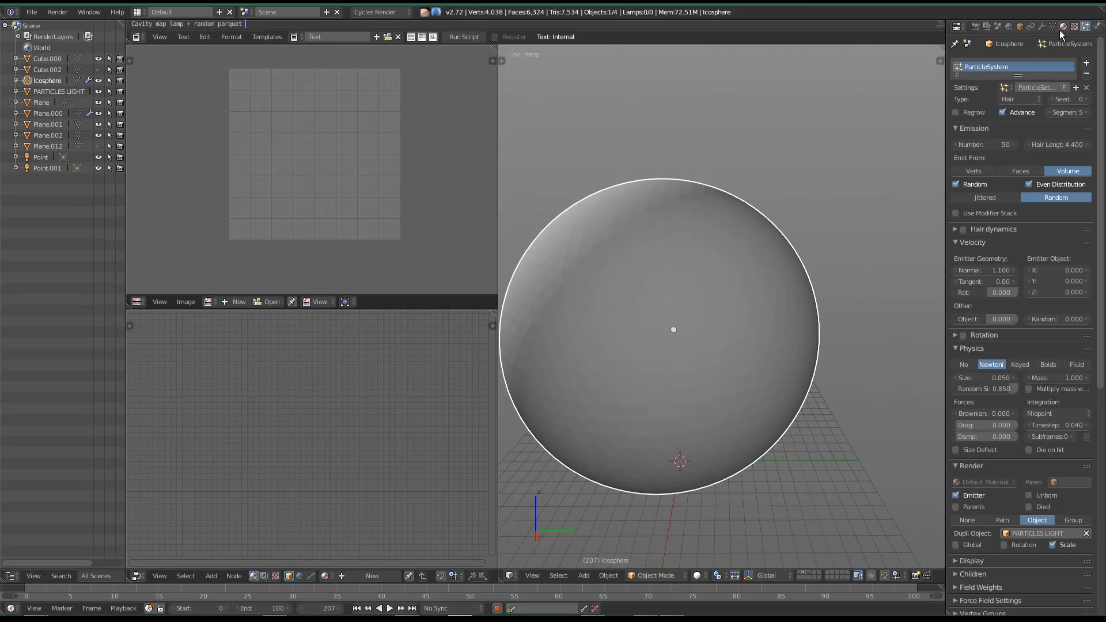
{"action": "left_click", "coordinate": [1042, 27]}
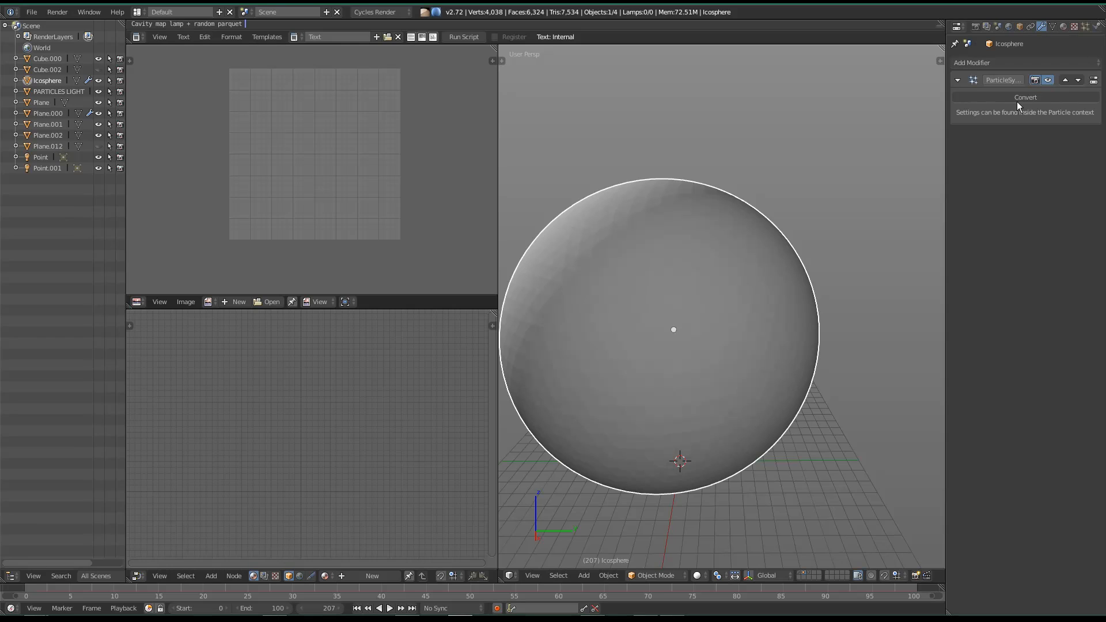
{"action": "left_click", "coordinate": [1032, 99]}
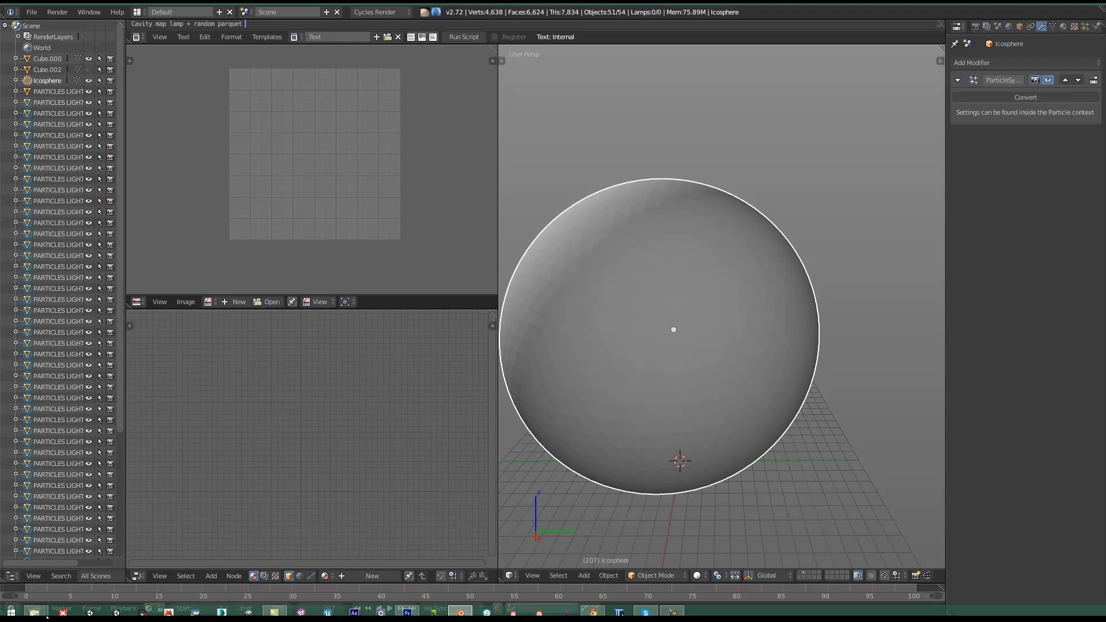
Step: Delete the emitter icosphere and the original crossed-planes object at the grid centre
{"action": "right_click_drag", "start_coordinate": [785, 378], "coordinate": [795, 338]}
{"action": "right_click", "coordinate": [795, 338]}
{"action": "key", "text": "x"}
{"action": "left_click", "coordinate": [735, 341]}
{"action": "right_click", "coordinate": [686, 477]}
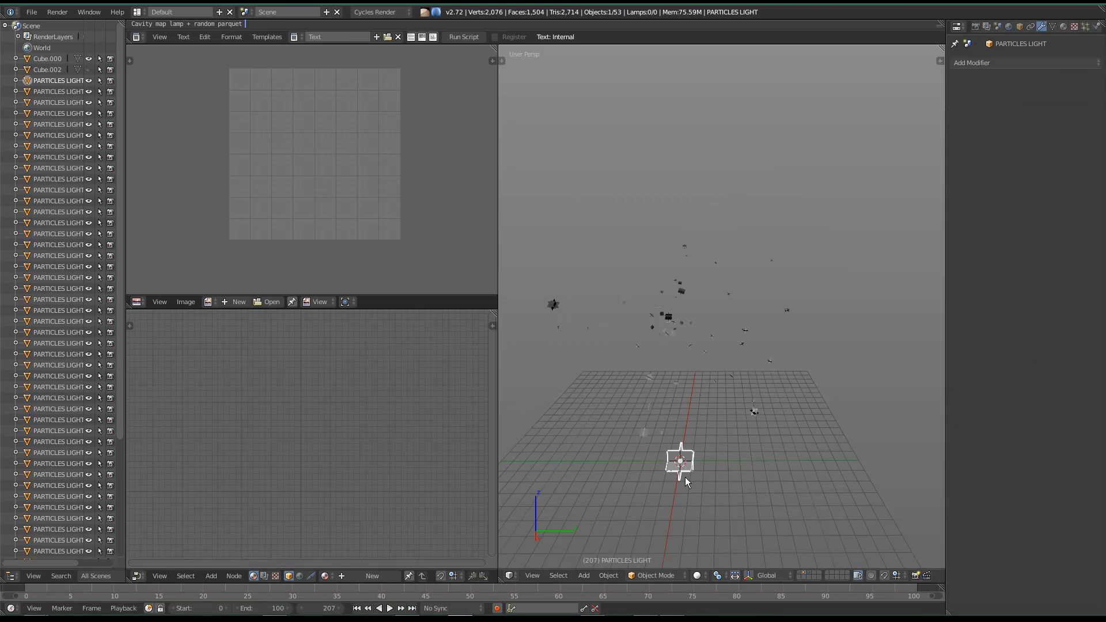
{"action": "key", "text": "x"}
{"action": "left_click", "coordinate": [685, 478]}
Step: Select all the converted light particles, make one of them active, and join them into a single object
{"action": "middle_click_drag", "start_coordinate": [733, 422], "coordinate": [713, 361]}
{"action": "key", "text": "a"}
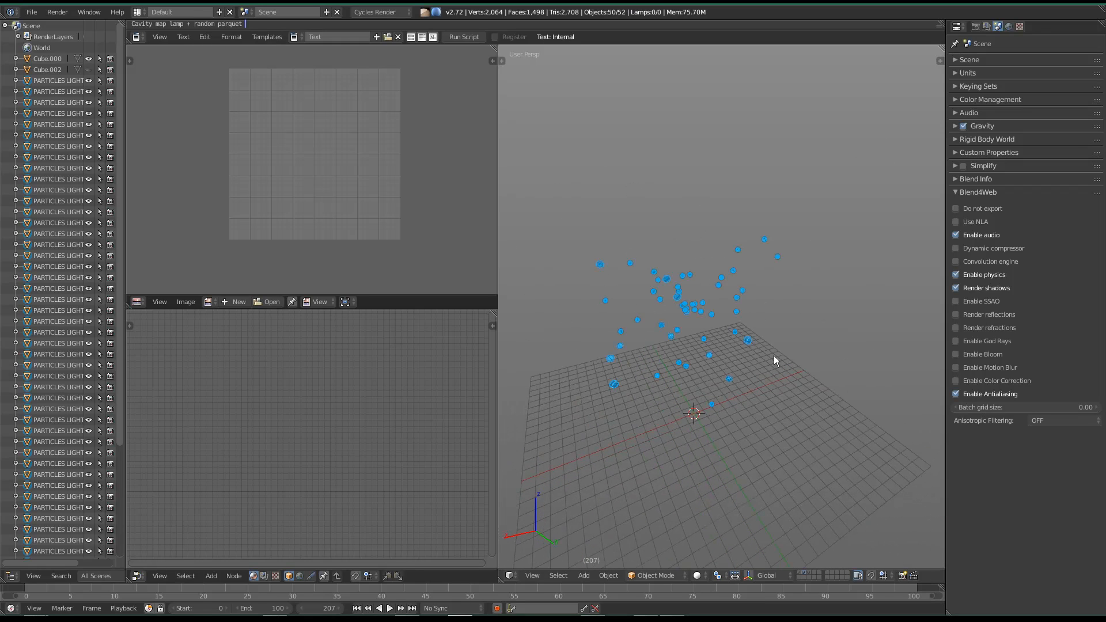
{"action": "scroll", "coordinate": [758, 348], "scroll_direction": "up", "scroll_amount": 3}
{"action": "right_click", "coordinate": [733, 328], "text": "shift"}
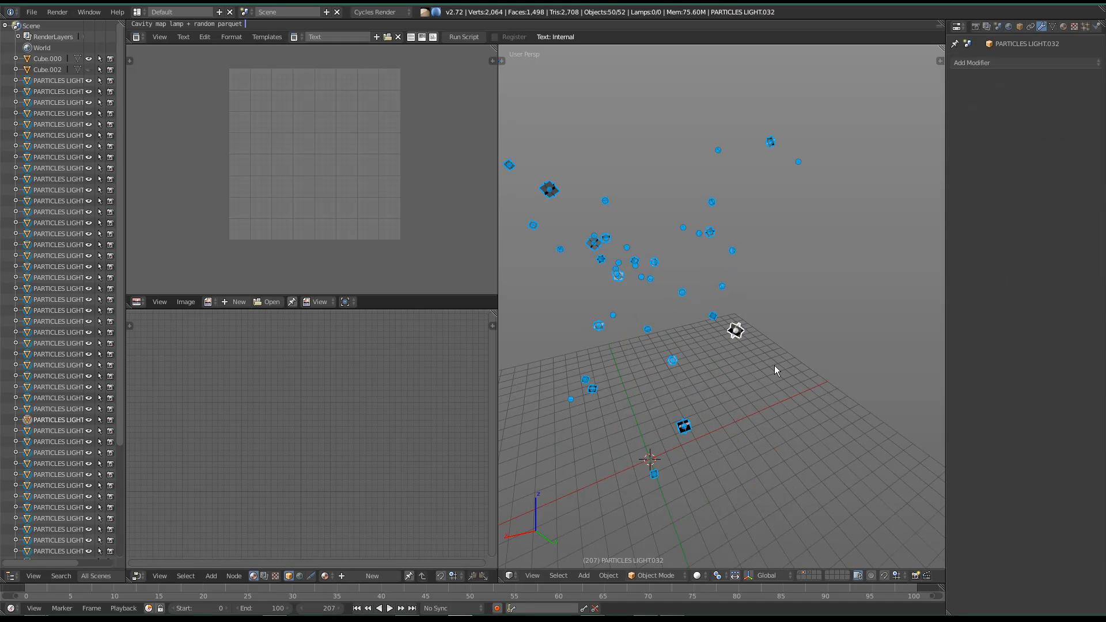
{"action": "key", "text": "ctrl+j"}
Step: Unhide the lantern and the rest of the scene, select the joined particles object, and show everything in wireframe
{"action": "middle_click_drag", "start_coordinate": [774, 365], "coordinate": [834, 338]}
{"action": "key", "text": "alt+h"}
{"action": "scroll", "coordinate": [834, 339], "scroll_direction": "down", "scroll_amount": 3}
{"action": "right_click", "coordinate": [809, 274]}
{"action": "mouse_move", "coordinate": [786, 275]}
{"action": "middle_mouse_down"}
{"action": "mouse_move", "coordinate": [821, 310]}
{"action": "mouse_move", "coordinate": [860, 300]}
{"action": "mouse_move", "coordinate": [793, 330]}
{"action": "mouse_move", "coordinate": [673, 301]}
{"action": "mouse_move", "coordinate": [674, 331]}
{"action": "mouse_move", "coordinate": [714, 299]}
{"action": "middle_mouse_up"}
{"action": "key", "text": "z"}
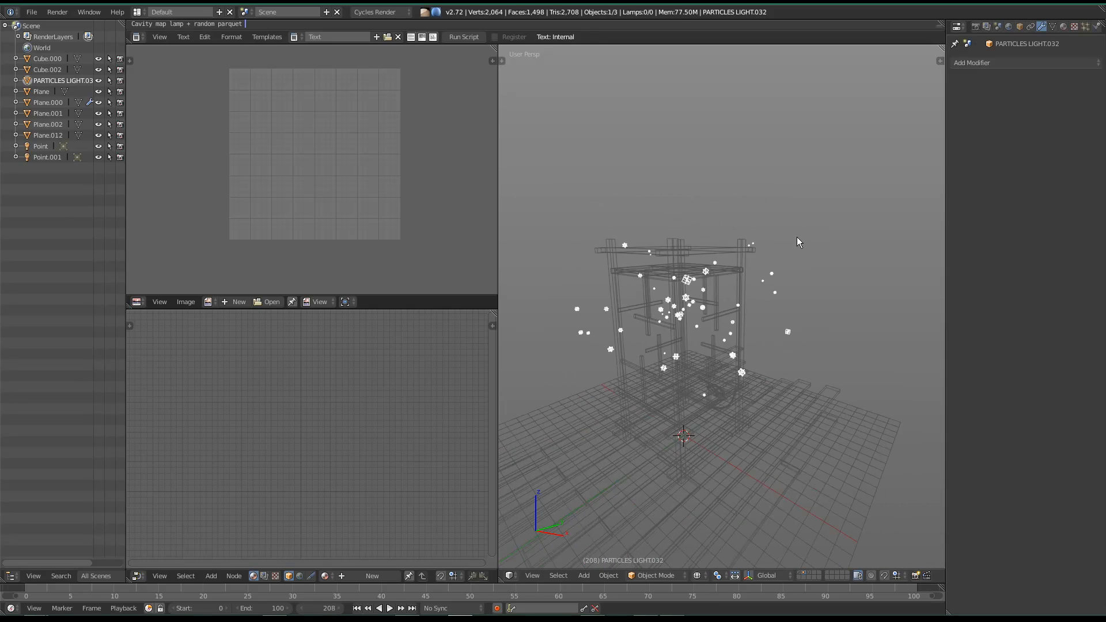
{"action": "middle_click_drag", "start_coordinate": [801, 235], "coordinate": [692, 296]}
Step: Edit the particles mesh and box-select the particles within the lantern frame in the front view
{"action": "key", "text": "Tab"}
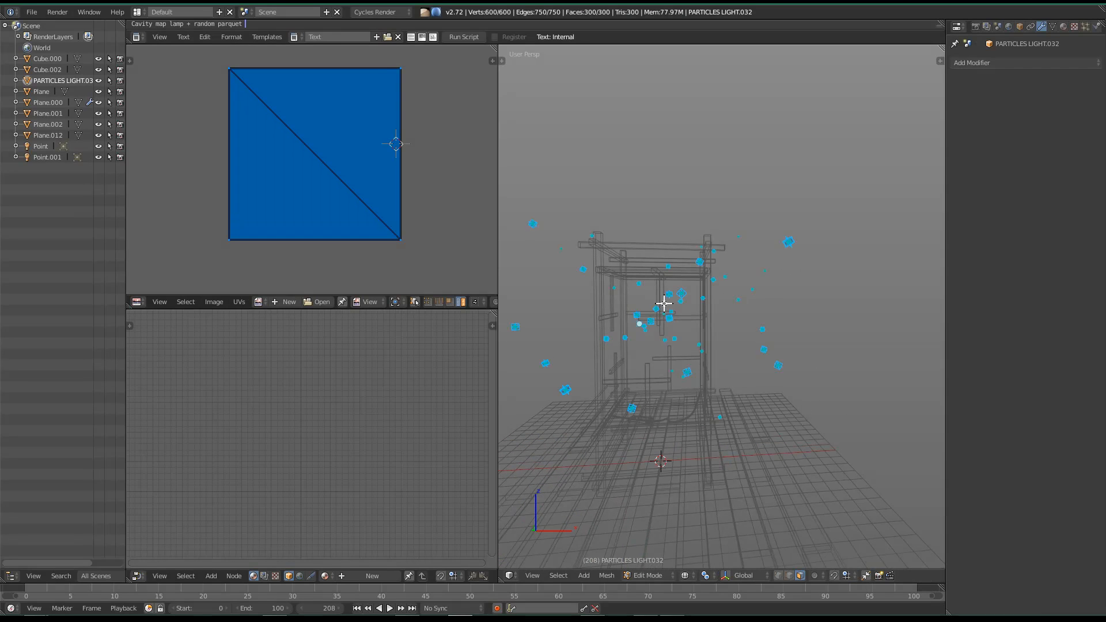
{"action": "key", "text": "KP_1"}
{"action": "scroll", "coordinate": [664, 304], "scroll_direction": "up", "scroll_amount": 5}
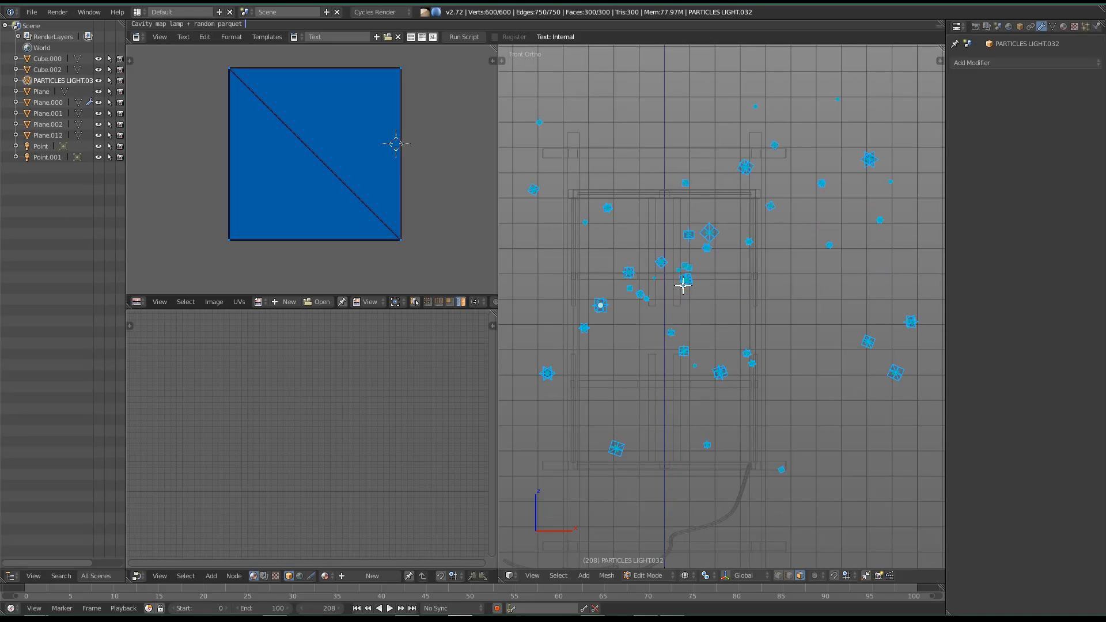
{"action": "key", "text": "a"}
{"action": "key", "text": "b"}
{"action": "left_click_drag", "start_coordinate": [575, 223], "coordinate": [787, 395]}
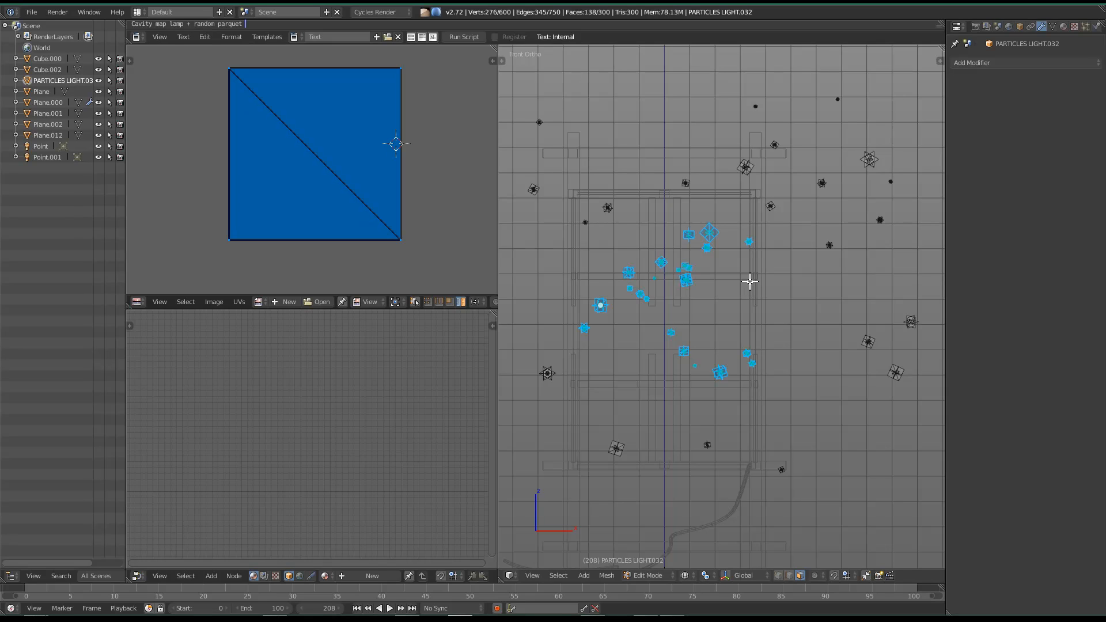
Step: In the top view, remove the particles in front of and behind the lantern frame from the selection
{"action": "key", "text": "KP_7"}
{"action": "scroll", "coordinate": [746, 294], "scroll_direction": "down", "scroll_amount": 3}
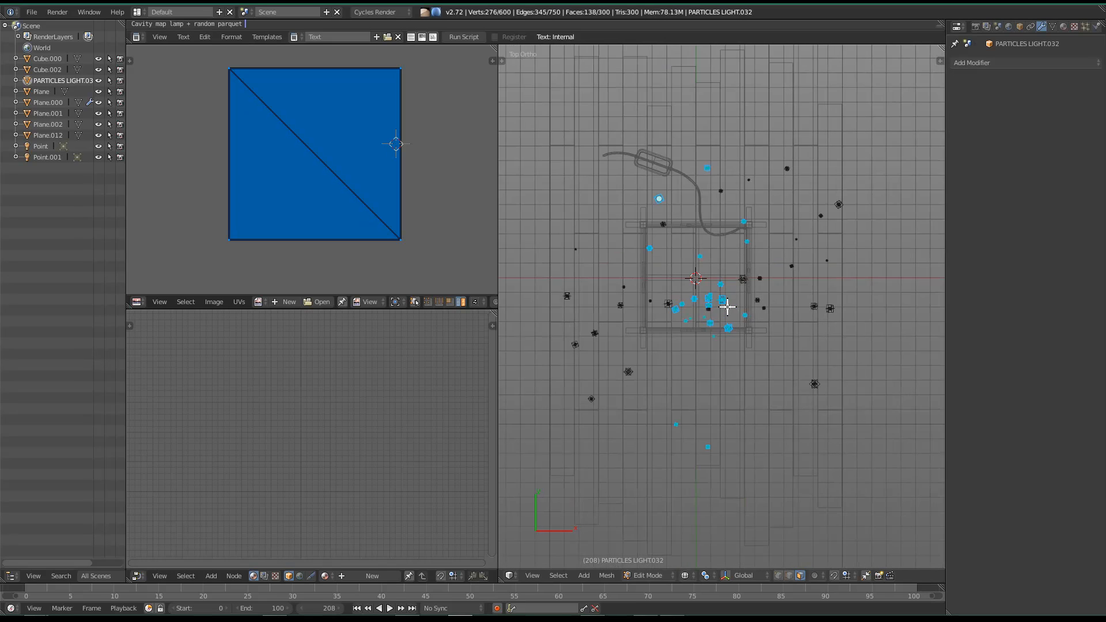
{"action": "key", "text": "b"}
{"action": "middle_click_drag", "start_coordinate": [615, 365], "coordinate": [812, 493]}
{"action": "middle_click_drag", "start_coordinate": [670, 327], "coordinate": [674, 350], "text": "shift"}
{"action": "key", "text": "b"}
{"action": "middle_click_drag", "start_coordinate": [589, 125], "coordinate": [729, 224]}
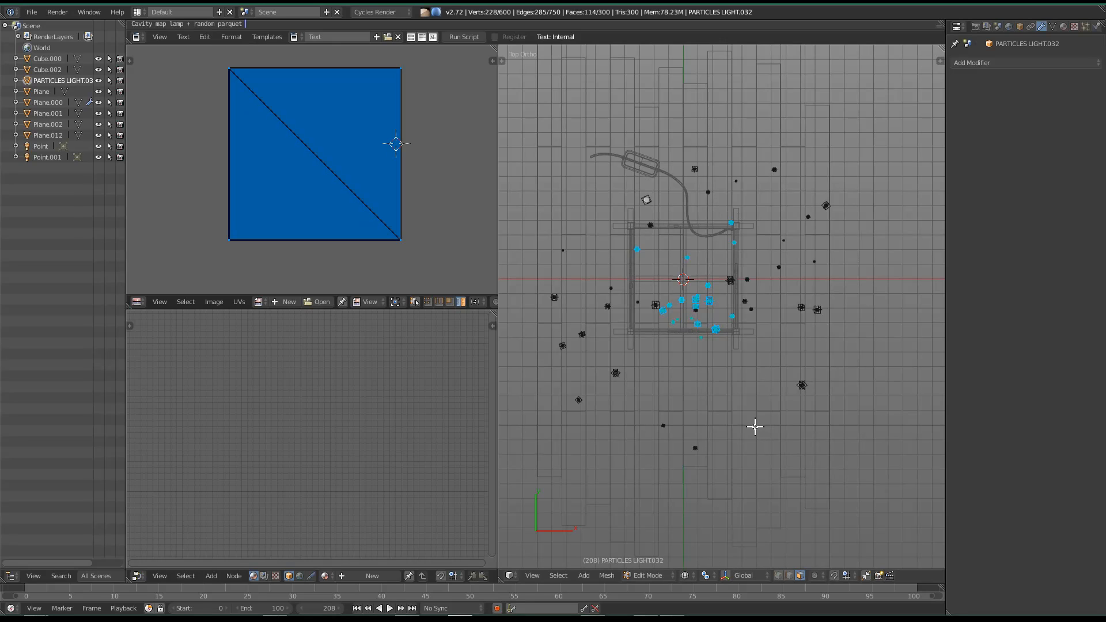
Step: Switch the viewport to solid shading and allow mesh selection through hidden geometry
{"action": "key", "text": "space"}
{"action": "key", "text": "Escape"}
{"action": "key", "text": "Tab"}
{"action": "key", "text": "Tab"}
{"action": "left_click", "coordinate": [690, 578]}
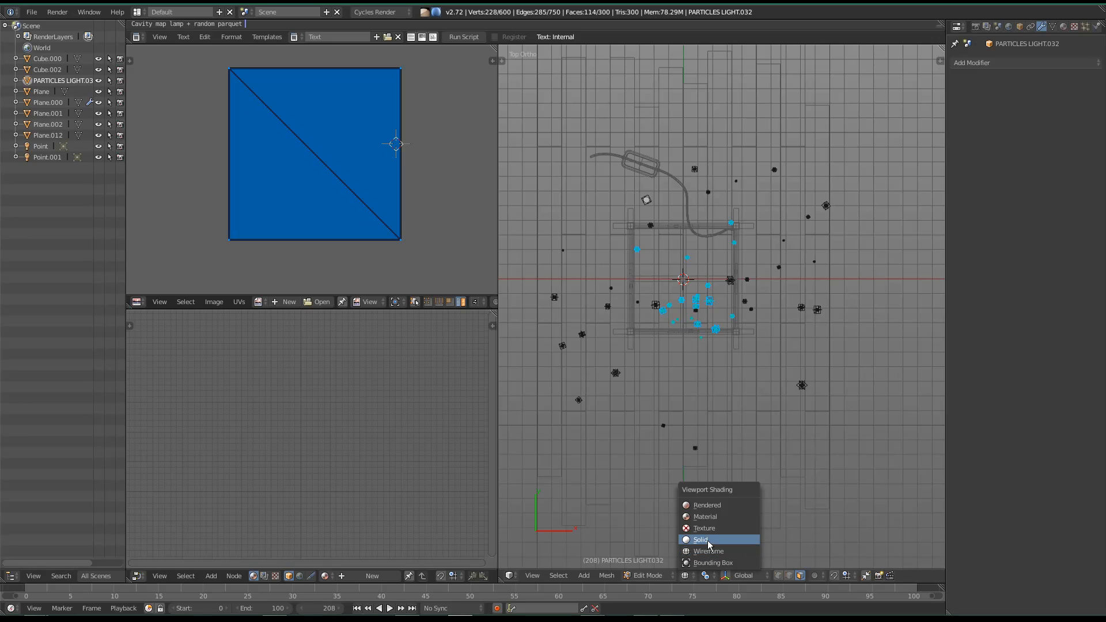
{"action": "left_click", "coordinate": [707, 540]}
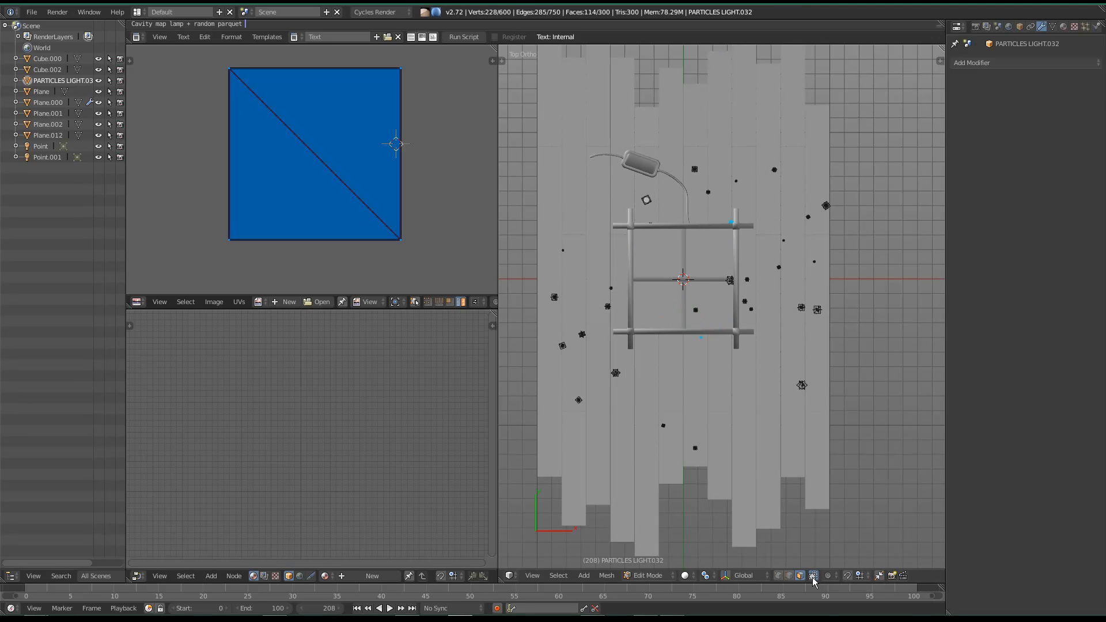
{"action": "scroll", "coordinate": [742, 384], "scroll_direction": "up", "scroll_amount": 2}
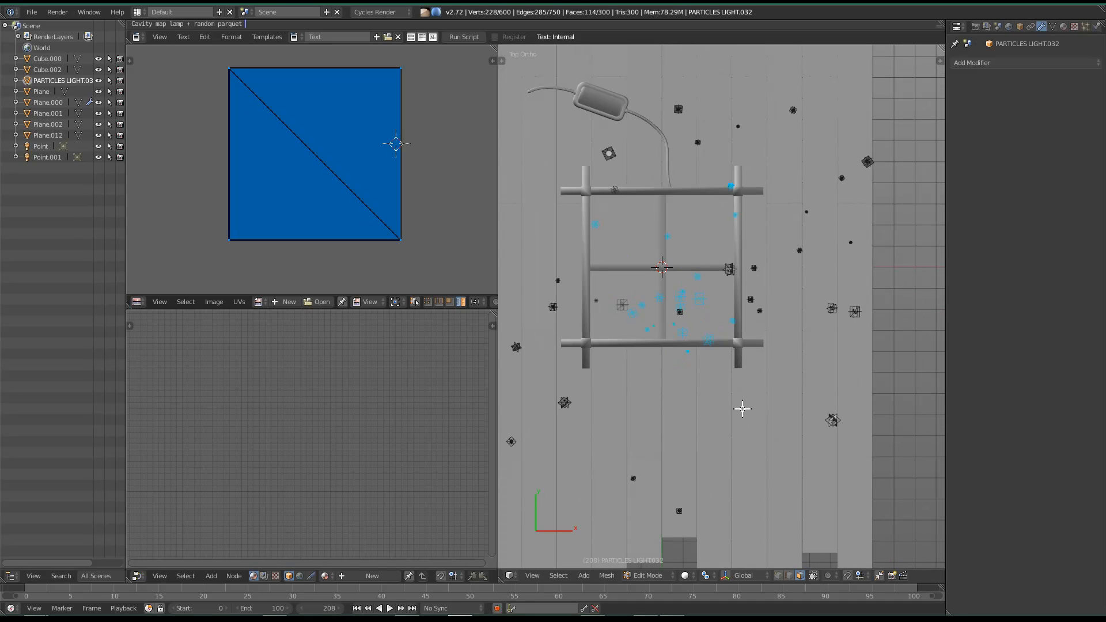
Step: Clear the current selection and box-select all particles within the lantern frame in the top view
{"action": "key", "text": "a"}
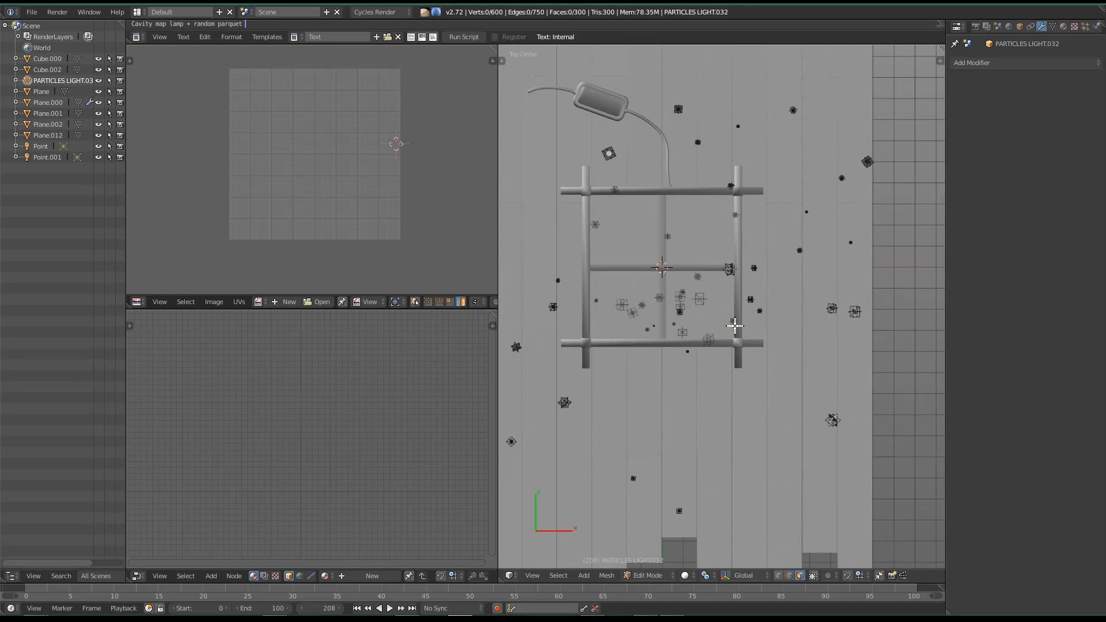
{"action": "middle_click_drag", "start_coordinate": [687, 272], "coordinate": [690, 285], "text": "shift"}
{"action": "key", "text": "b"}
{"action": "left_click_drag", "start_coordinate": [588, 206], "coordinate": [742, 362]}
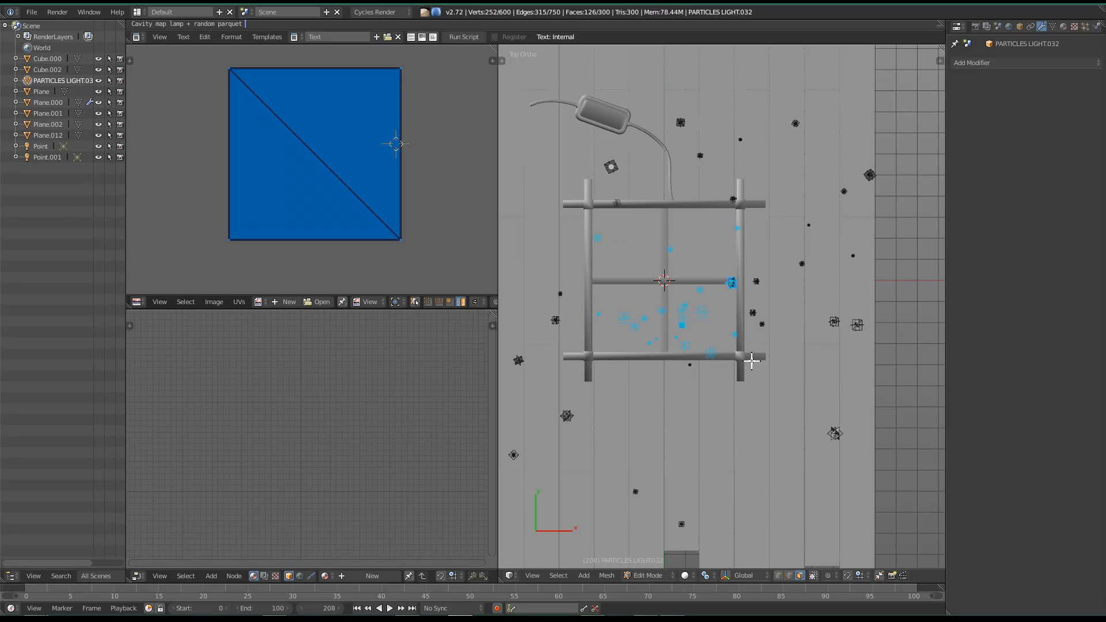
Step: Raise the selected particles about 12 units along the global Z axis towards the lantern's open top
{"action": "middle_click_drag", "start_coordinate": [744, 371], "coordinate": [740, 272]}
{"action": "key", "text": "g"}
{"action": "key", "text": "z"}
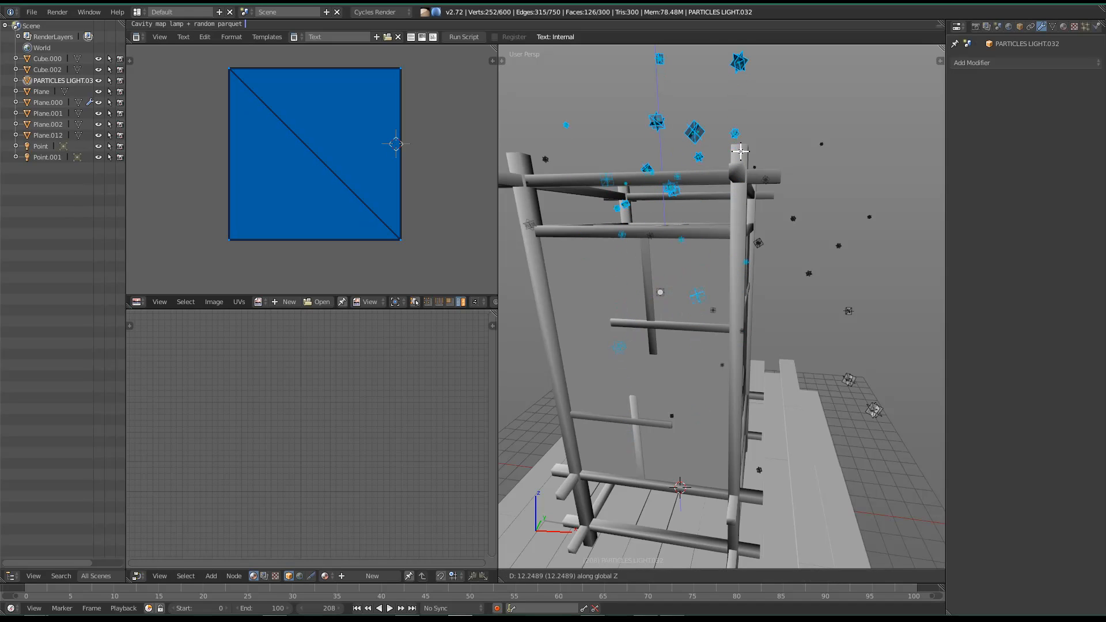
{"action": "left_click", "coordinate": [740, 155]}
Step: Select the few particles still inside the lantern body, delete them, and leave mesh editing
{"action": "middle_click_drag", "start_coordinate": [686, 237], "coordinate": [479, 57]}
{"action": "middle_click_drag", "start_coordinate": [818, 299], "coordinate": [710, 295]}
{"action": "key", "text": "x"}
{"action": "left_click", "coordinate": [697, 279]}
{"action": "key", "text": "a"}
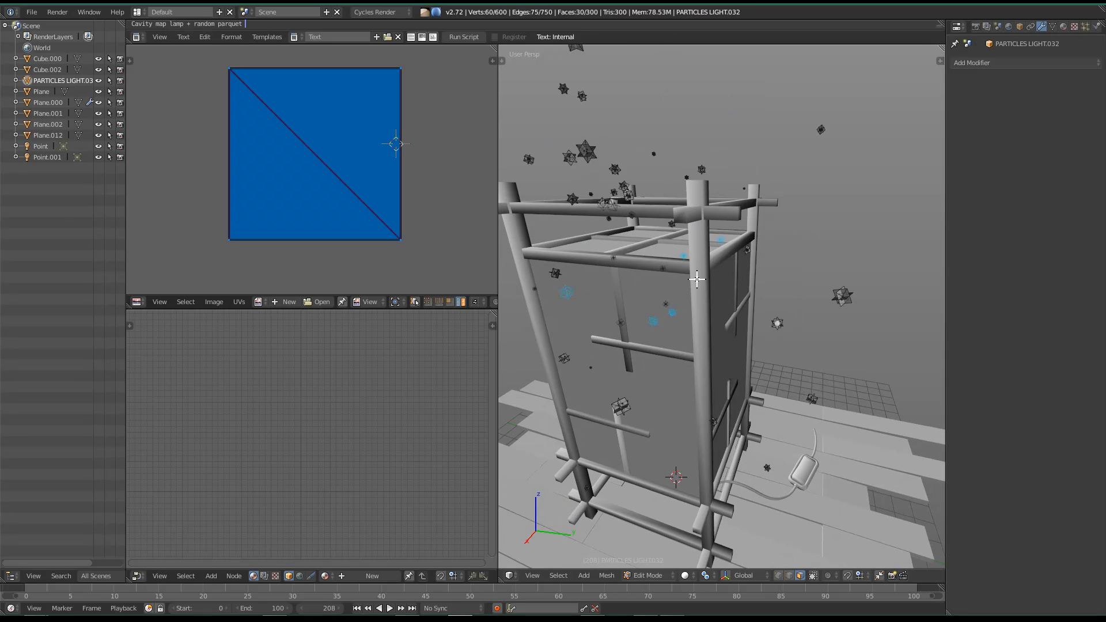
{"action": "key", "text": "u"}
{"action": "key", "text": "a"}
{"action": "middle_click_drag", "start_coordinate": [785, 373], "coordinate": [758, 311]}
{"action": "key", "text": "Tab"}
{"action": "key", "text": "a"}
Step: Select the joined particles object, move and rotate it in the top view, and reposition it around the lantern
{"action": "middle_click_drag", "start_coordinate": [816, 279], "coordinate": [754, 290]}
{"action": "right_click", "coordinate": [711, 181]}
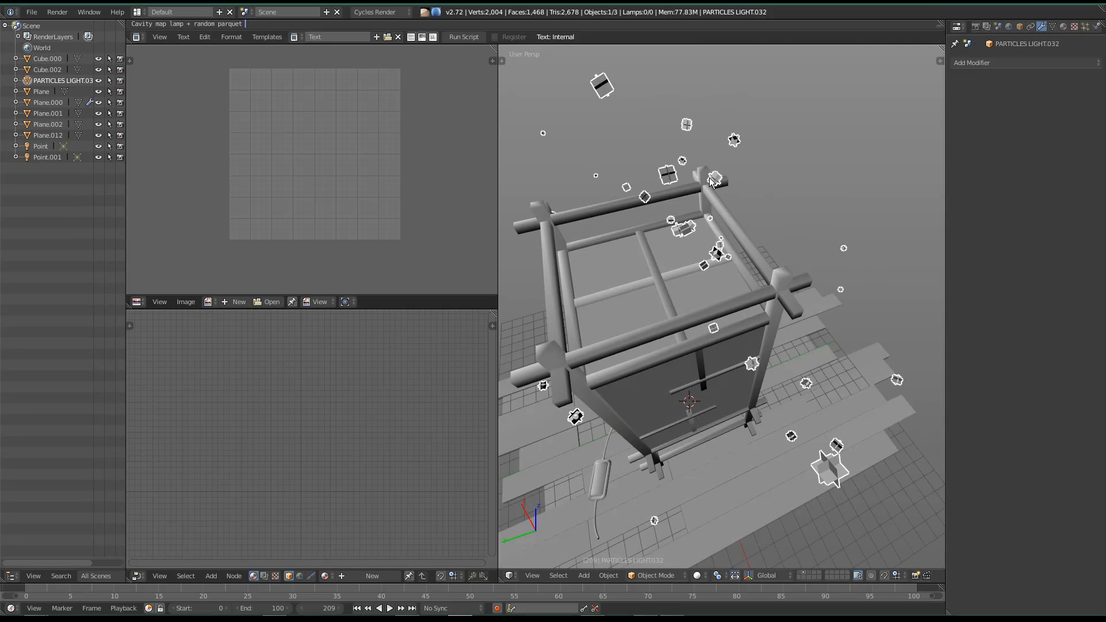
{"action": "key", "text": "KP_7"}
{"action": "scroll", "coordinate": [673, 298], "scroll_direction": "down", "scroll_amount": 2}
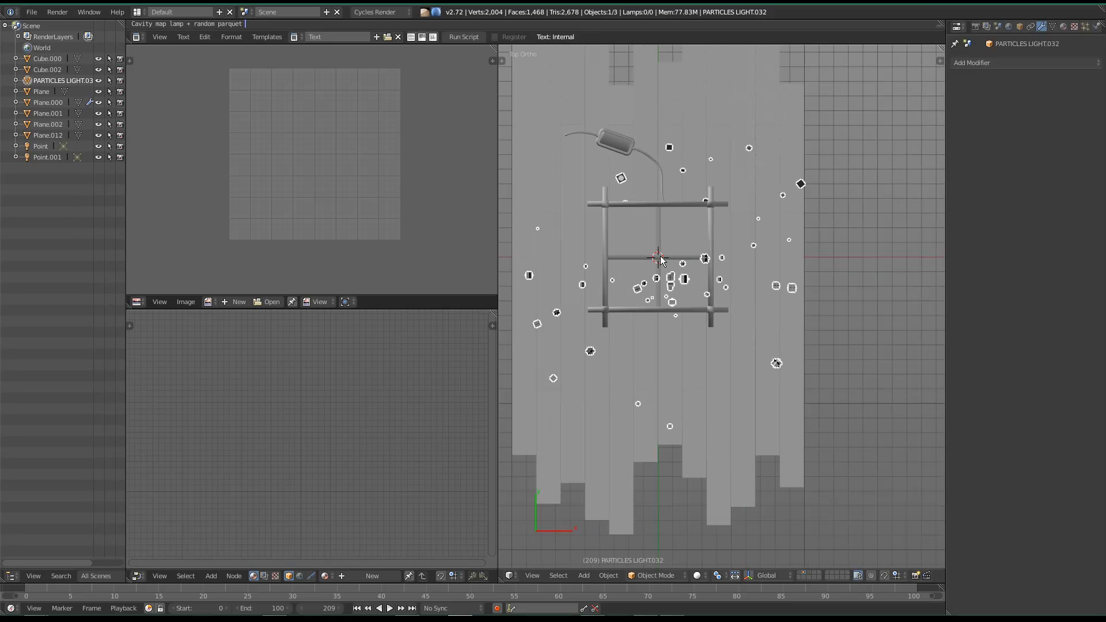
{"action": "key", "text": "g"}
{"action": "left_click", "coordinate": [663, 279]}
{"action": "key", "text": "r"}
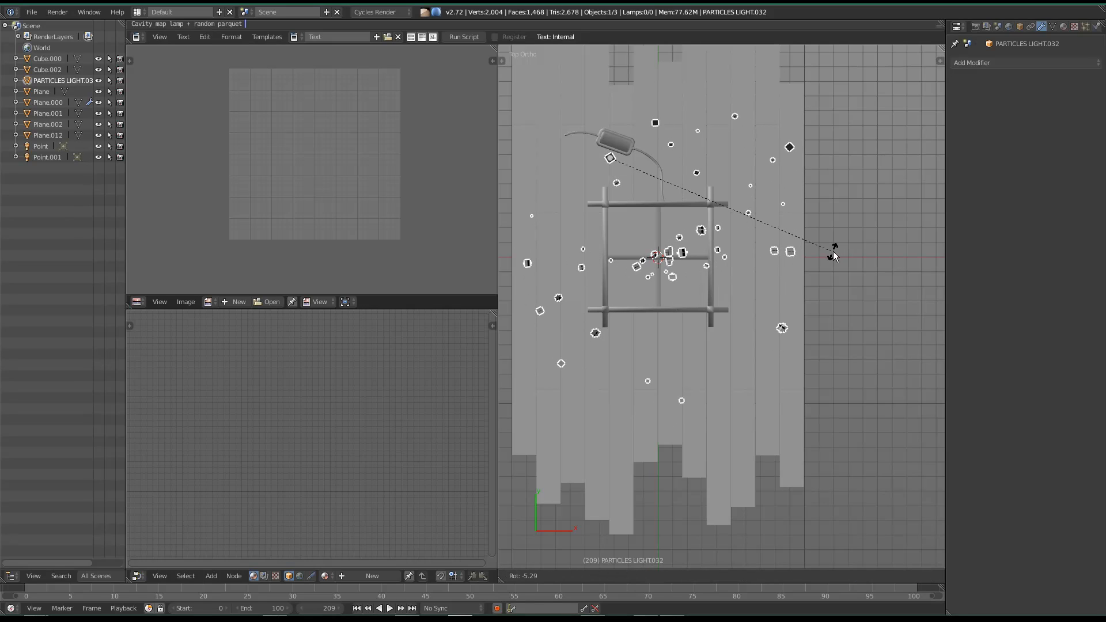
{"action": "left_click", "coordinate": [855, 225]}
{"action": "key", "text": "g"}
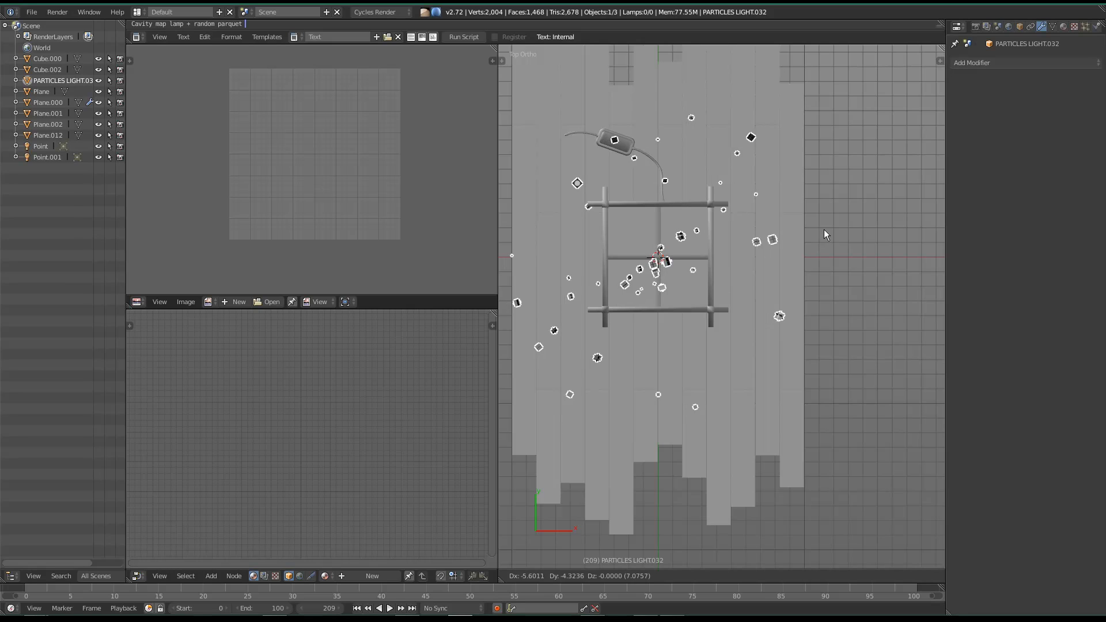
{"action": "left_click", "coordinate": [827, 227]}
Step: Deselect everything and examine the particle distribution around the lantern from several angles
{"action": "mouse_move", "coordinate": [827, 227]}
{"action": "middle_mouse_down"}
{"action": "mouse_move", "coordinate": [722, 316]}
{"action": "mouse_move", "coordinate": [626, 238]}
{"action": "mouse_move", "coordinate": [531, 251]}
{"action": "mouse_move", "coordinate": [873, 252]}
{"action": "middle_mouse_up"}
{"action": "key", "text": "a"}
{"action": "key", "text": "z"}
{"action": "key", "text": "z"}
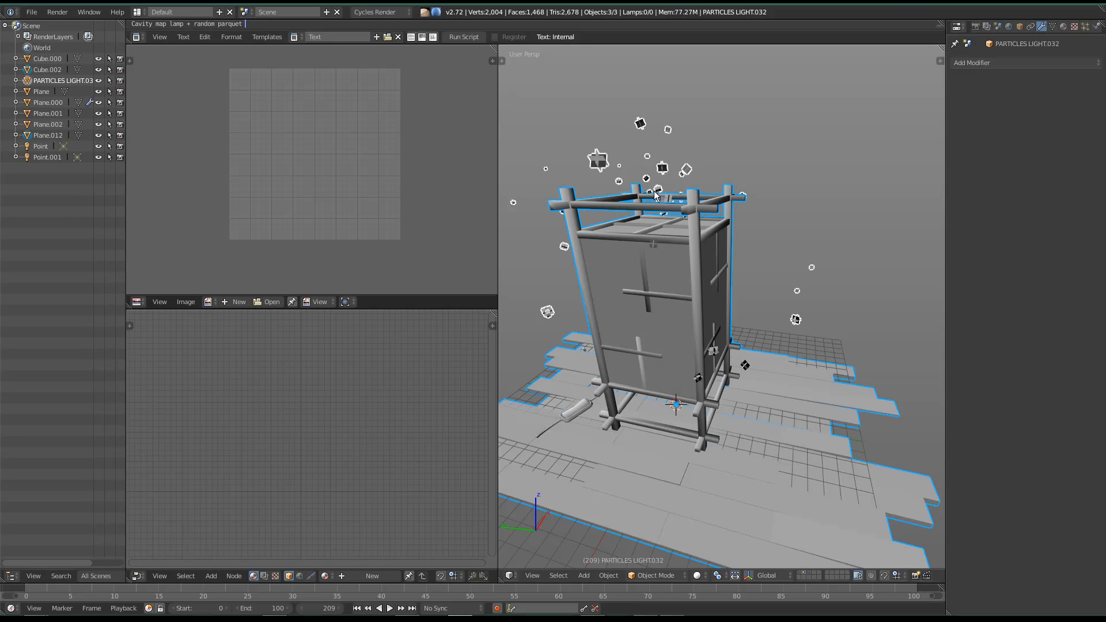
{"action": "middle_click_drag", "start_coordinate": [627, 269], "coordinate": [632, 298]}
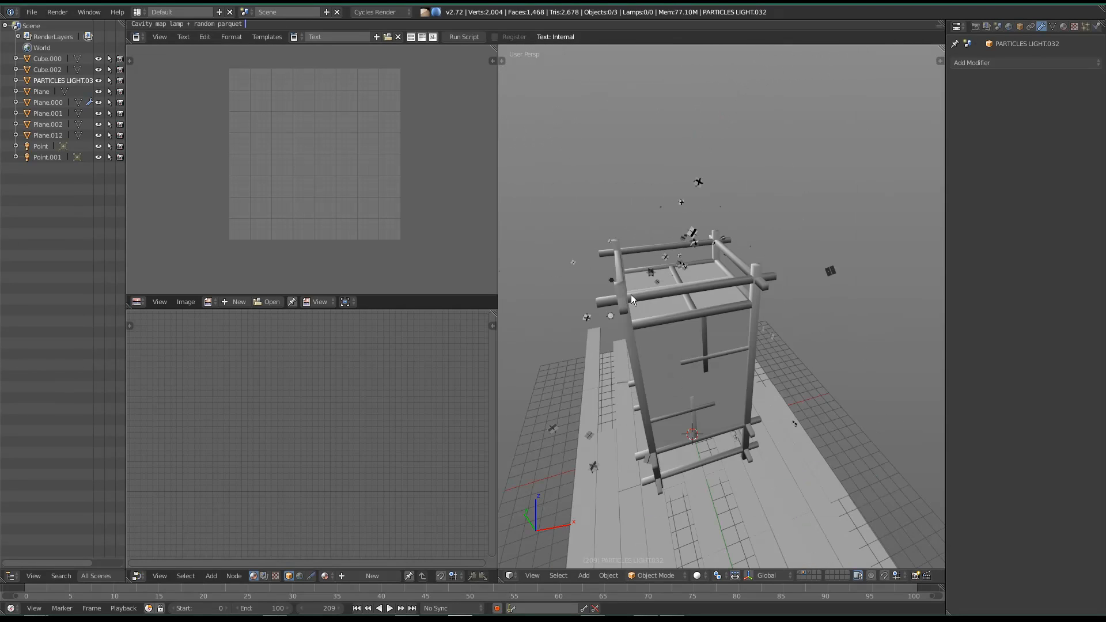
{"action": "middle_click_drag", "start_coordinate": [706, 301], "coordinate": [907, 267]}
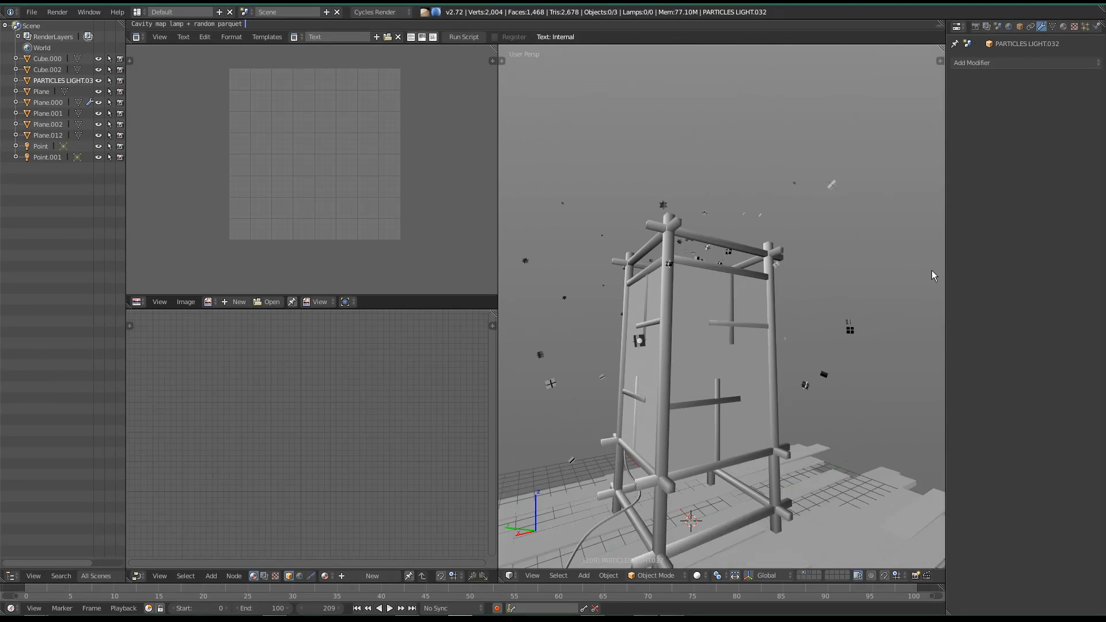
{"action": "middle_click_drag", "start_coordinate": [825, 278], "coordinate": [731, 348]}
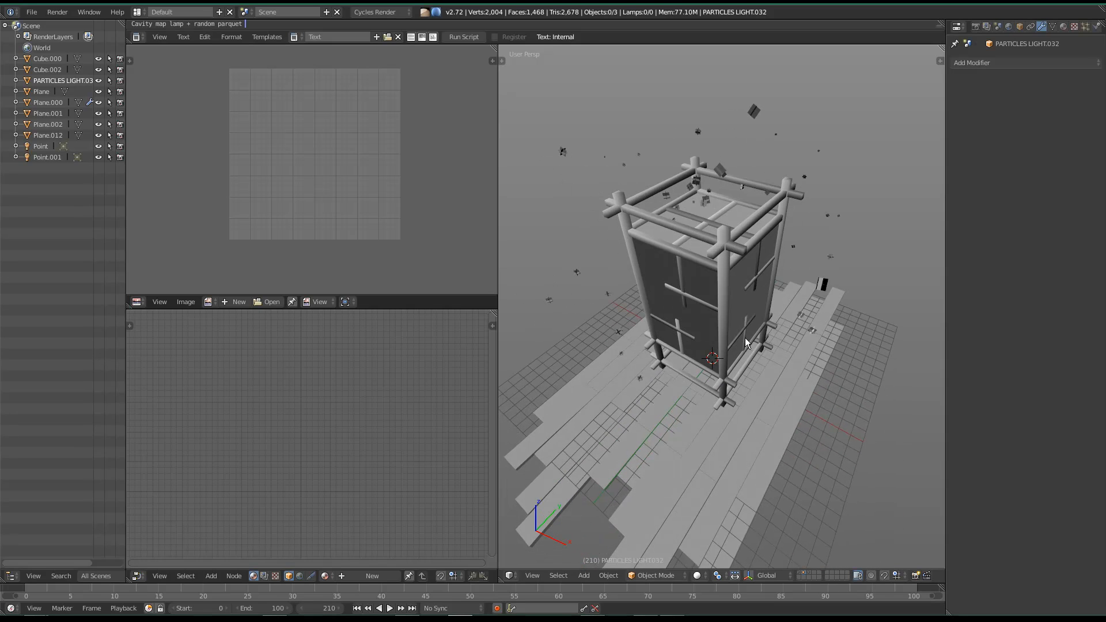
{"action": "mouse_move", "coordinate": [733, 309]}
{"action": "middle_mouse_down"}
{"action": "mouse_move", "coordinate": [724, 259]}
{"action": "mouse_move", "coordinate": [721, 316]}
{"action": "middle_mouse_up"}
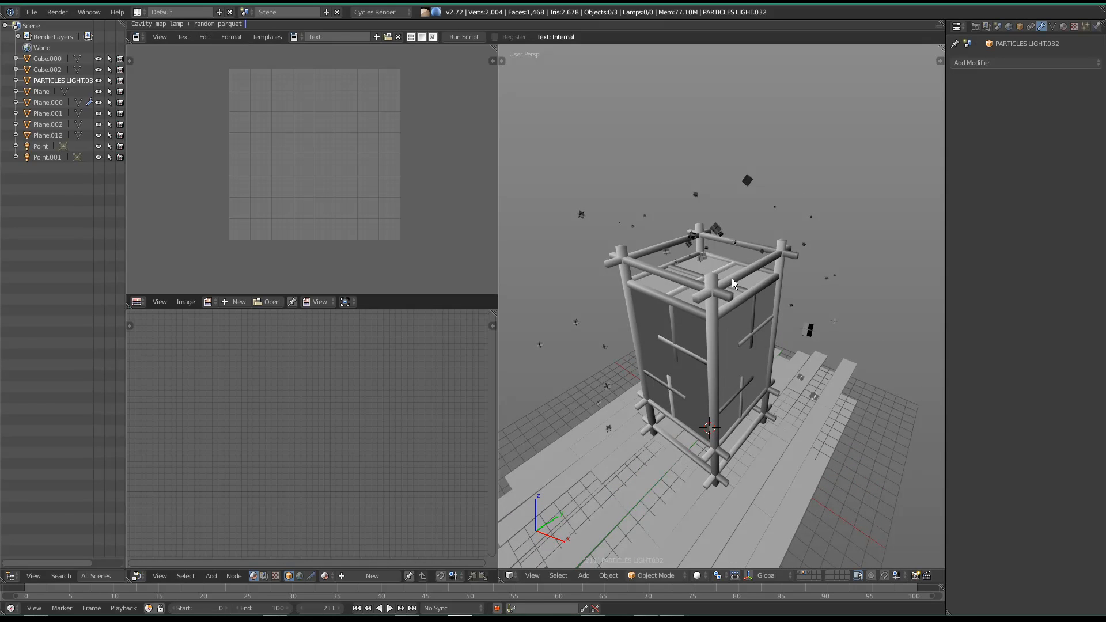